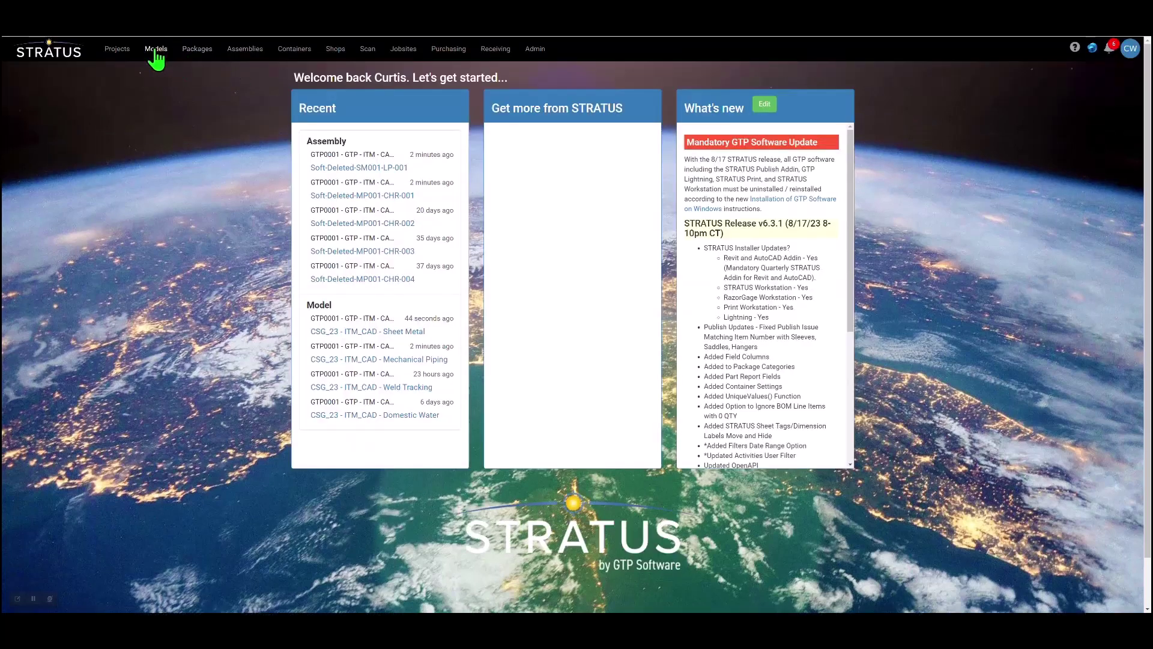
Step: Log in and open the CSG_23 Mechanical Piping model in isometric view
{"action": "left_click", "coordinate": [156, 50]}
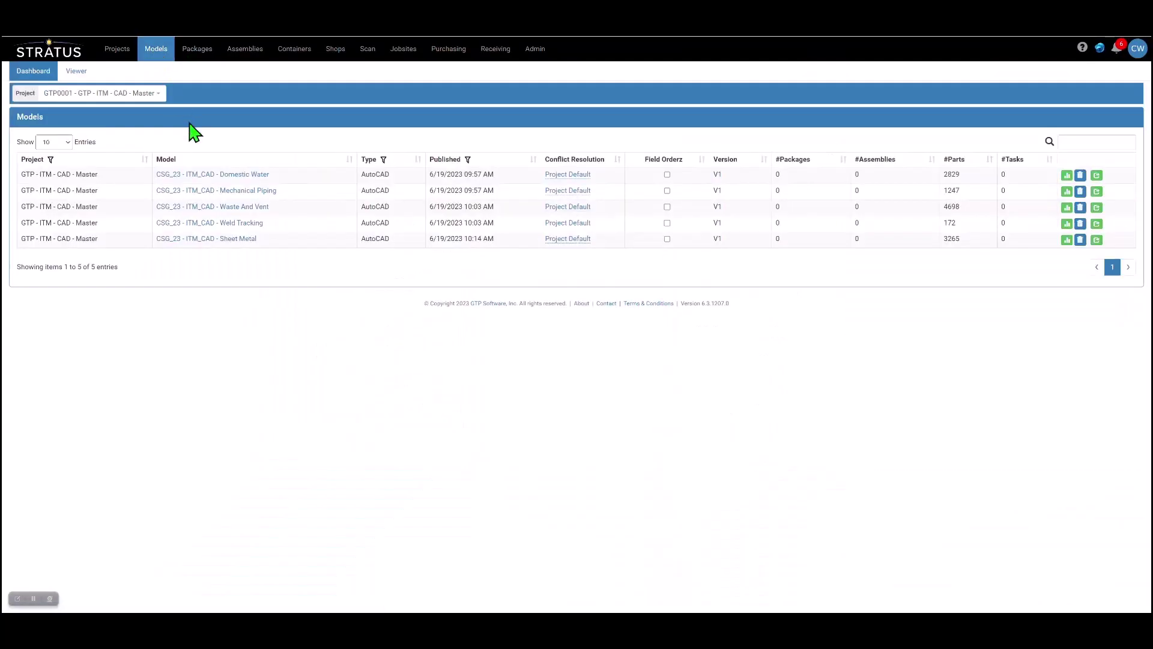
{"action": "left_click", "coordinate": [216, 190]}
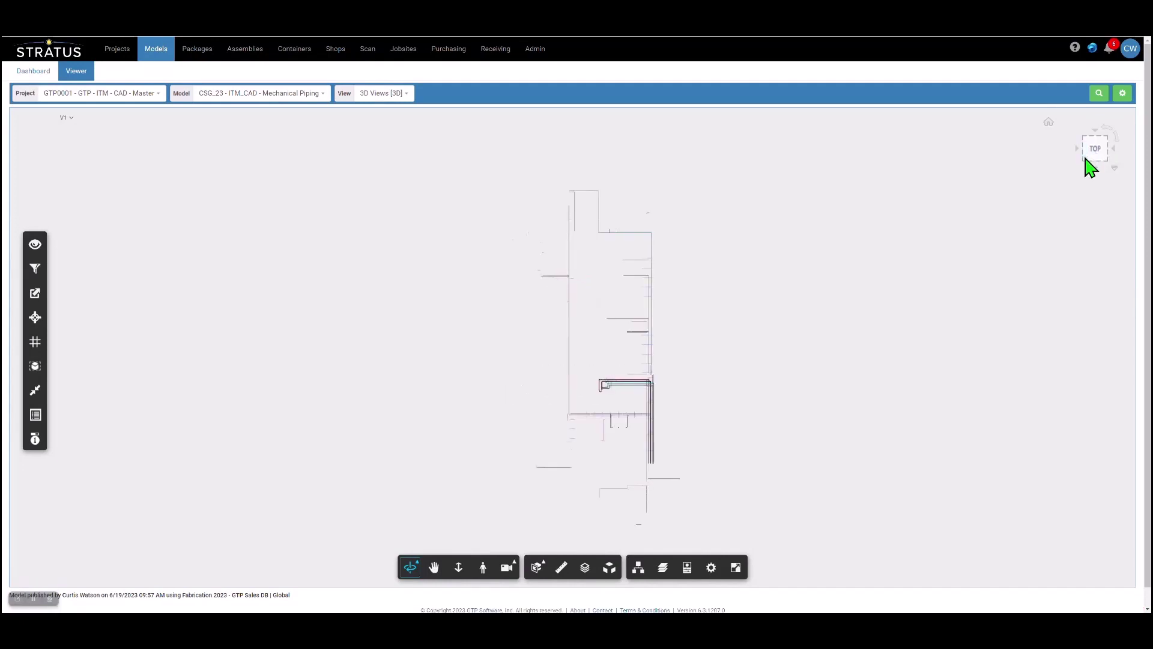
{"action": "left_click", "coordinate": [1090, 167]}
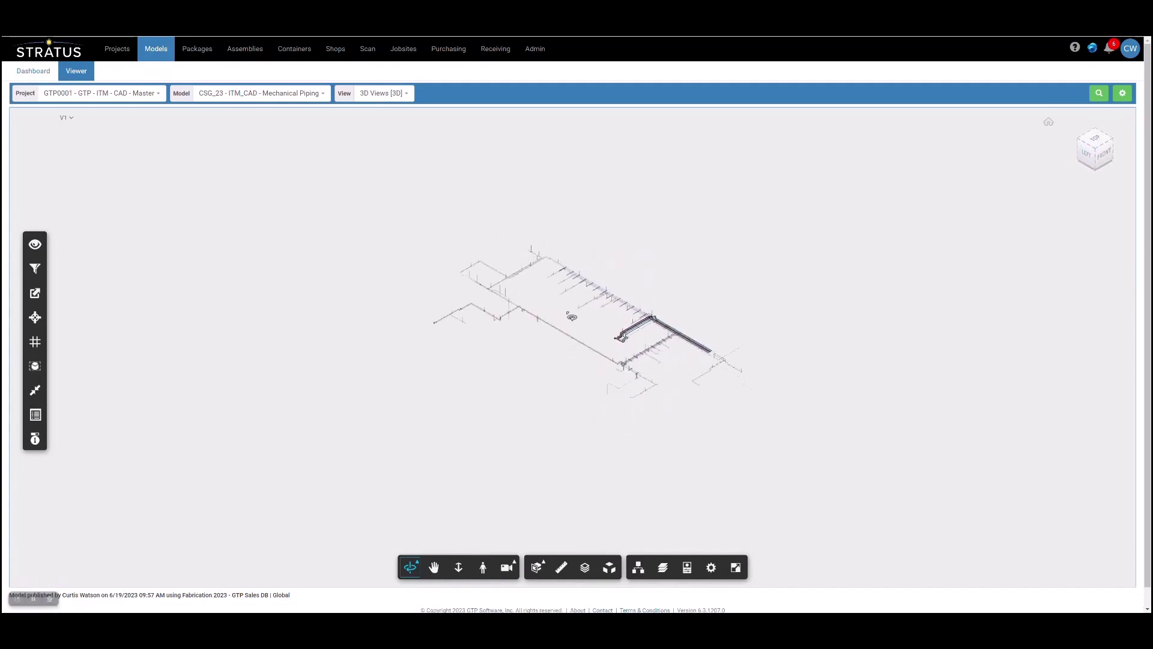
{"action": "scroll", "coordinate": [631, 333], "scroll_direction": "up", "scroll_amount": 8}
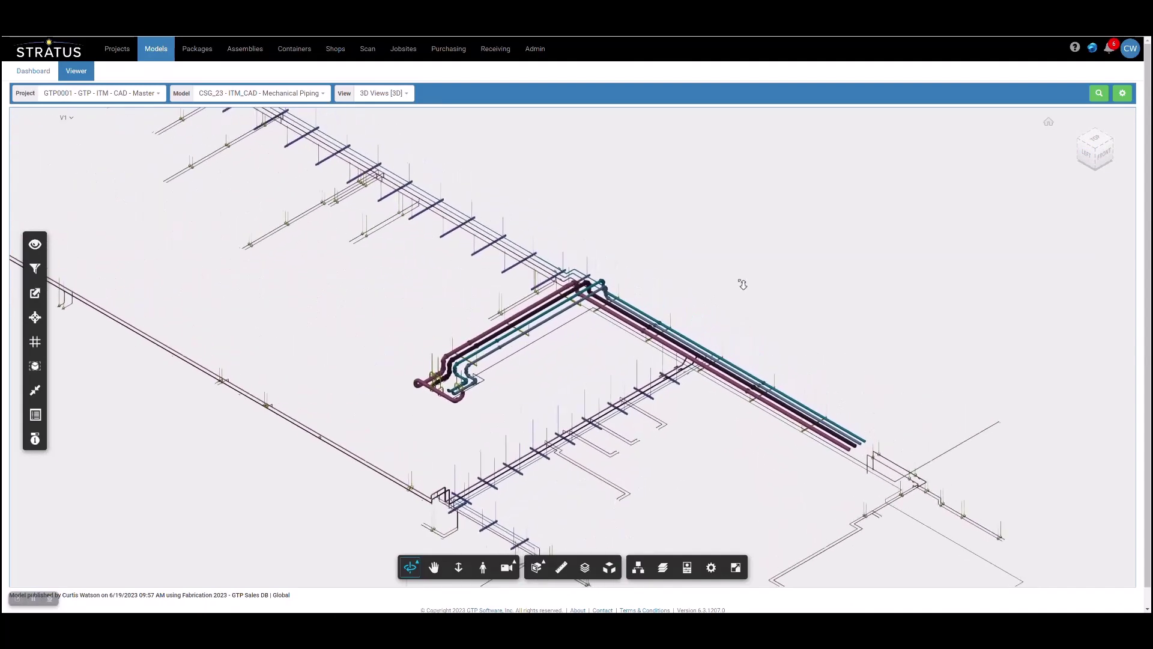
Step: Use the Company > Mechanical Piping filter to isolate CHR and CHS runs of 2.5"+ pipework
{"action": "left_click", "coordinate": [35, 292]}
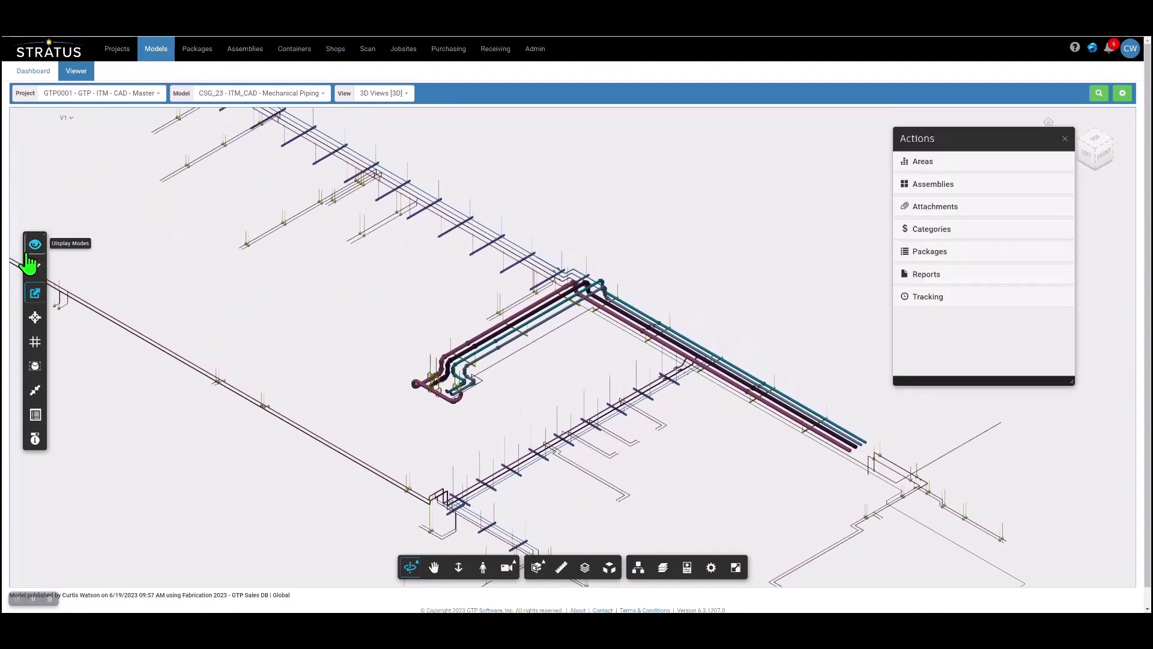
{"action": "left_click", "coordinate": [35, 268]}
{"action": "left_click", "coordinate": [83, 248]}
{"action": "left_click_drag", "start_coordinate": [146, 140], "coordinate": [164, 140]}
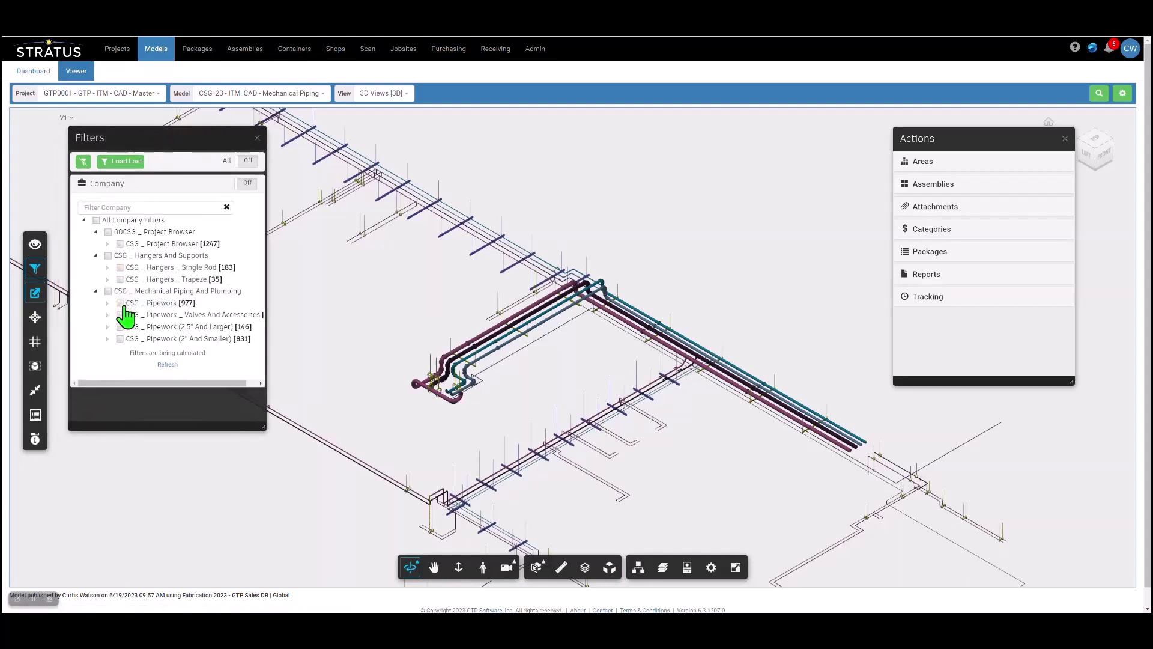
{"action": "left_click", "coordinate": [108, 326]}
{"action": "left_click", "coordinate": [131, 338]}
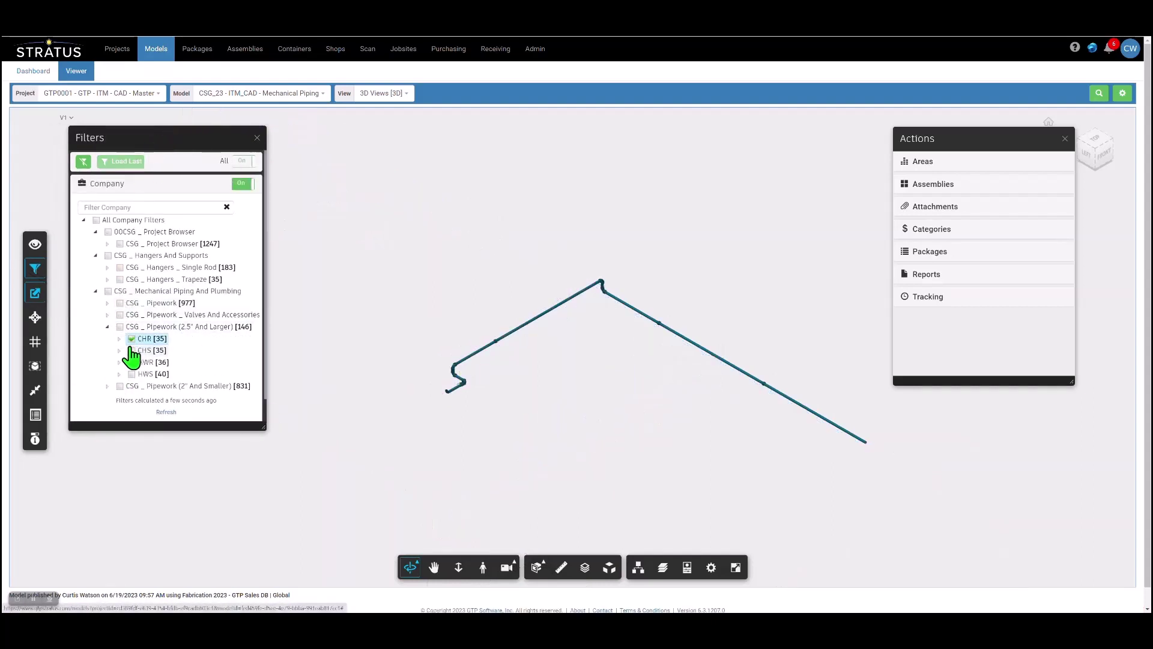
Step: Save box-selected chilled water pipes as a Mechanical Piping Fabrication package, MP001-L1_C-Chilled Water System
{"action": "left_click", "coordinate": [940, 251]}
{"action": "left_click", "coordinate": [1051, 189]}
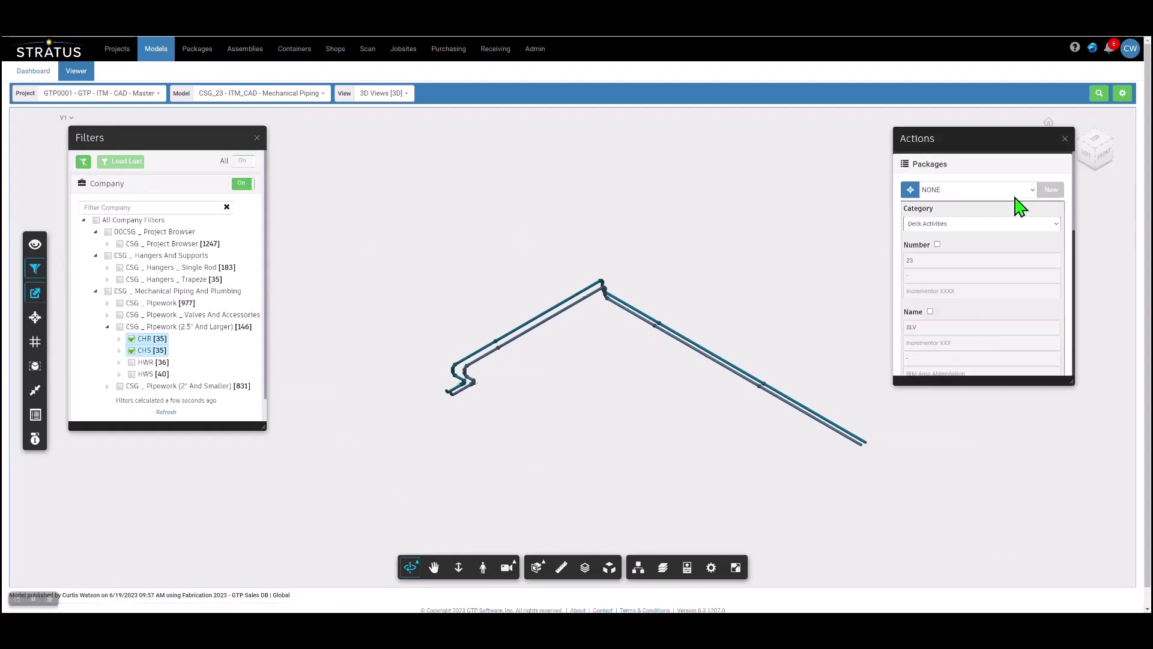
{"action": "left_click", "coordinate": [981, 224]}
{"action": "left_click", "coordinate": [973, 269]}
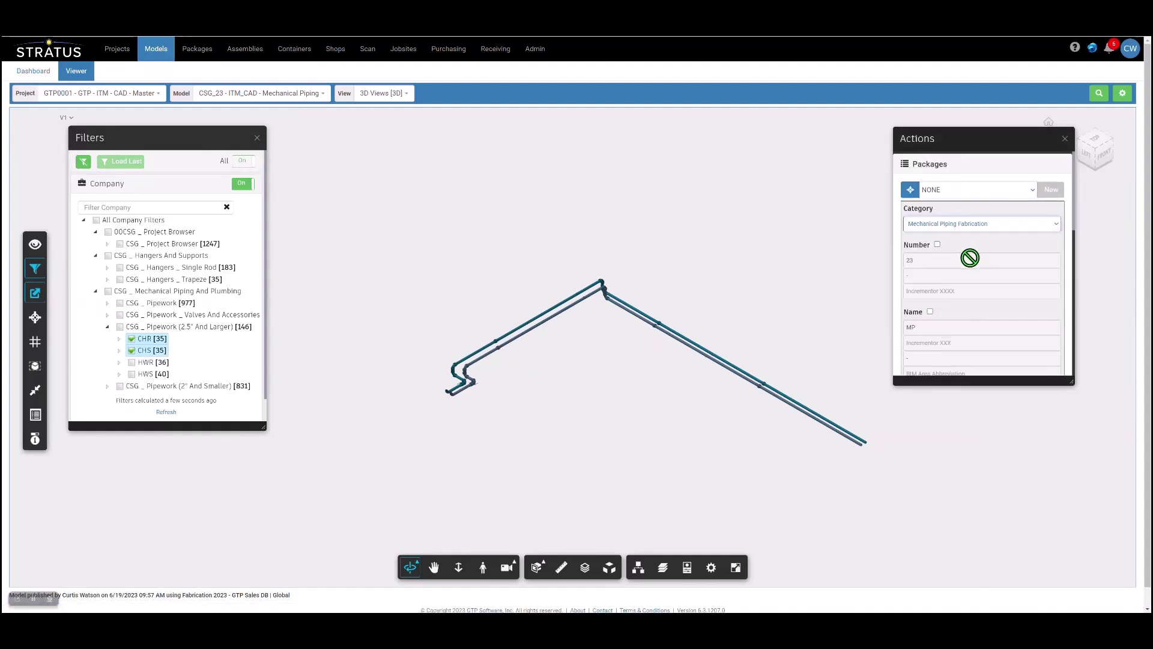
{"action": "scroll", "coordinate": [982, 270], "scroll_direction": "down", "scroll_amount": 4}
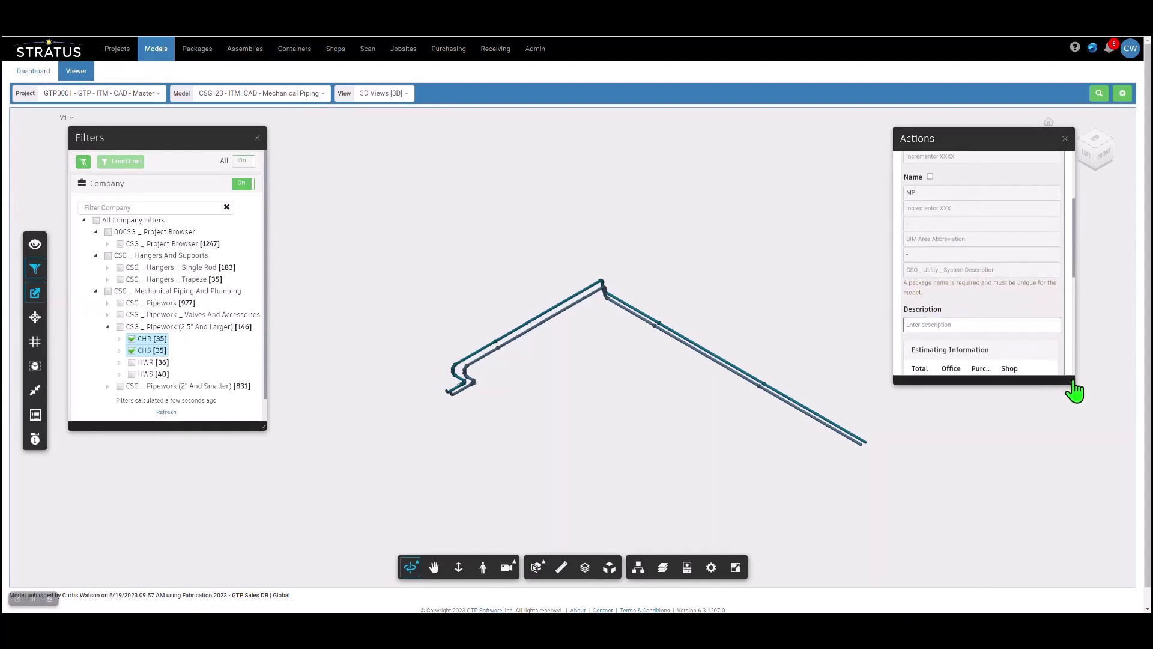
{"action": "left_click_drag", "start_coordinate": [1074, 386], "coordinate": [1107, 521]}
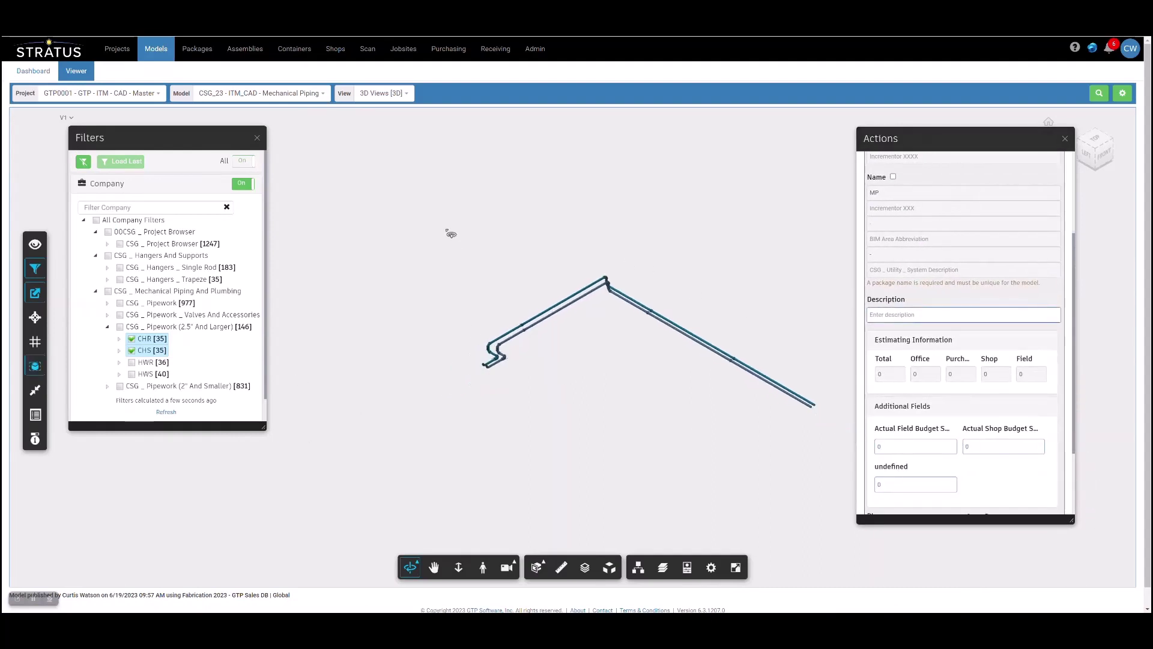
{"action": "left_click_drag", "start_coordinate": [446, 230], "coordinate": [854, 486]}
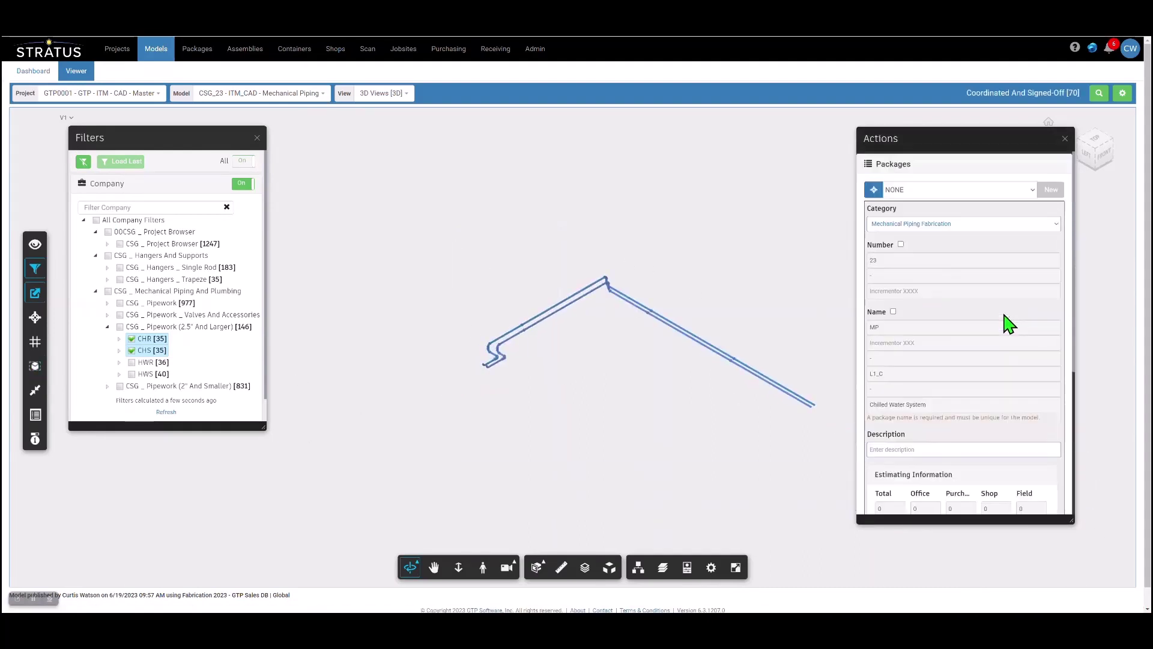
{"action": "scroll", "coordinate": [987, 379], "scroll_direction": "down", "scroll_amount": 1}
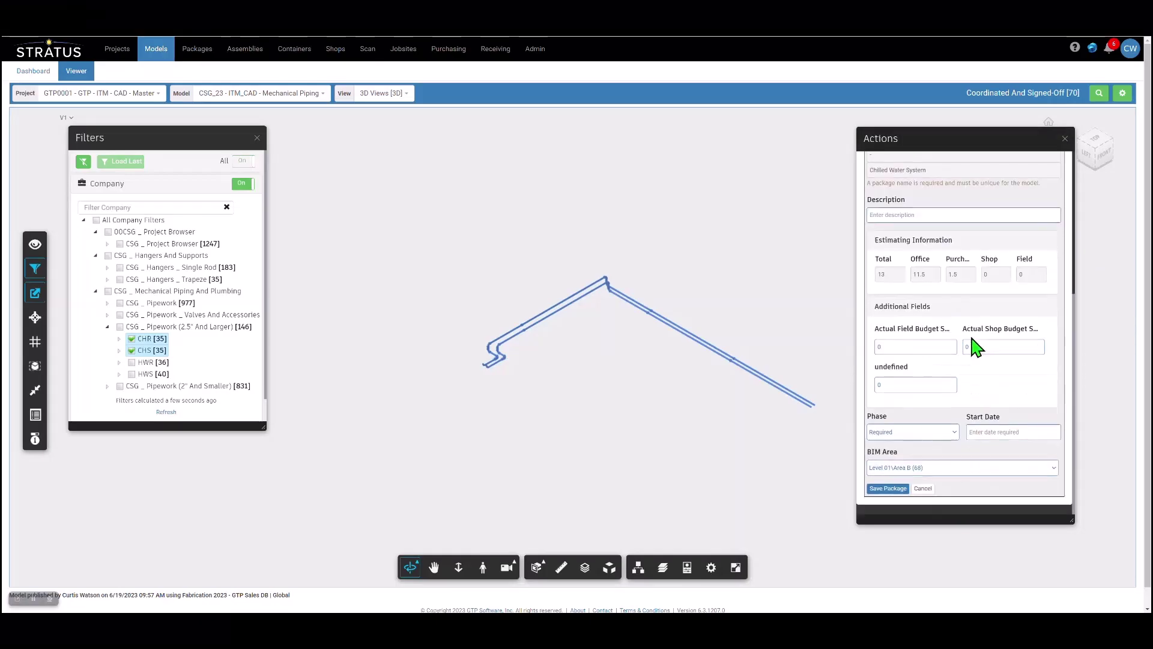
{"action": "left_click", "coordinate": [887, 489]}
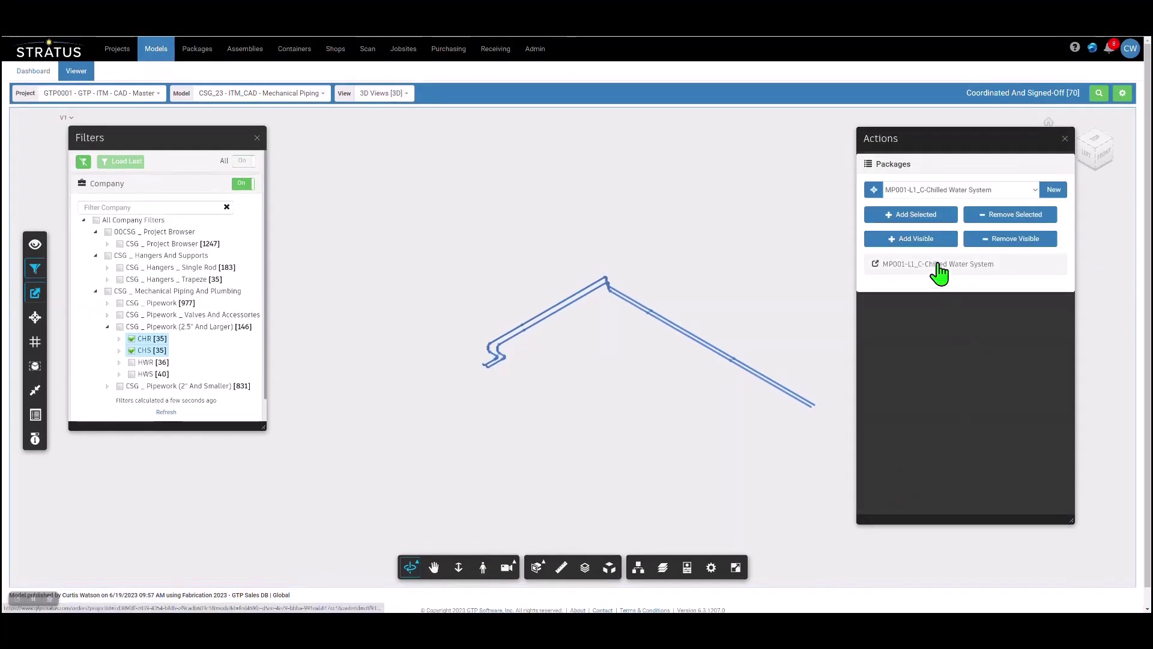
Step: Set the chilled water package's Fabrication Due On-Site date to October 19, 2023
{"action": "left_click", "coordinate": [197, 49]}
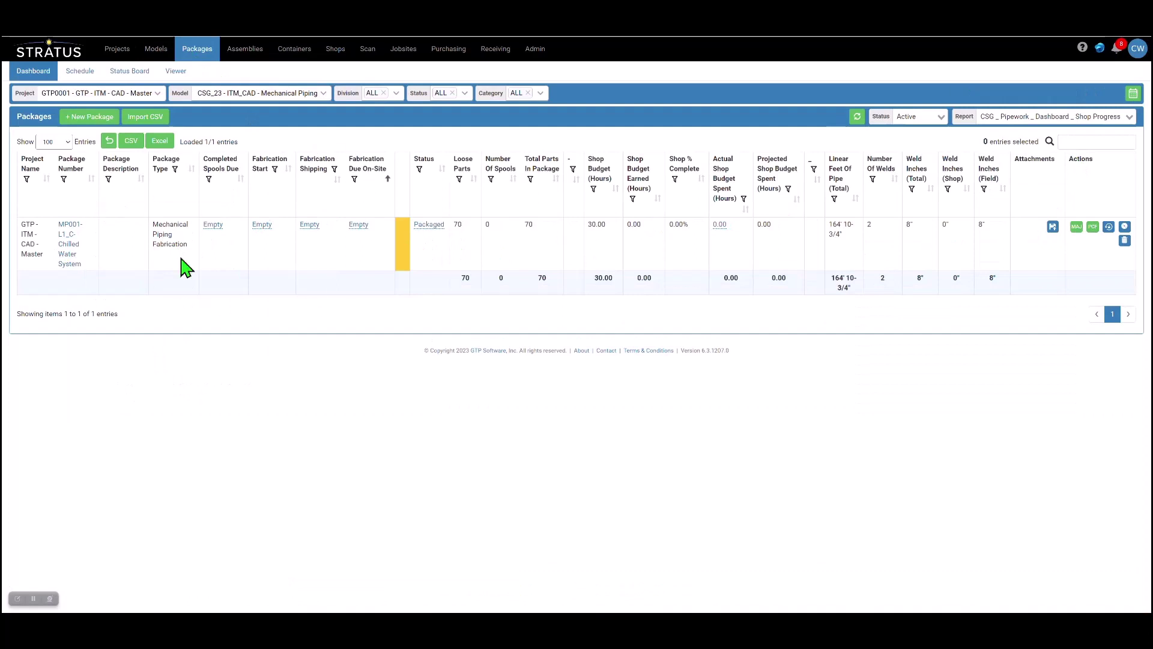
{"action": "left_click", "coordinate": [358, 223]}
{"action": "left_click", "coordinate": [373, 213]}
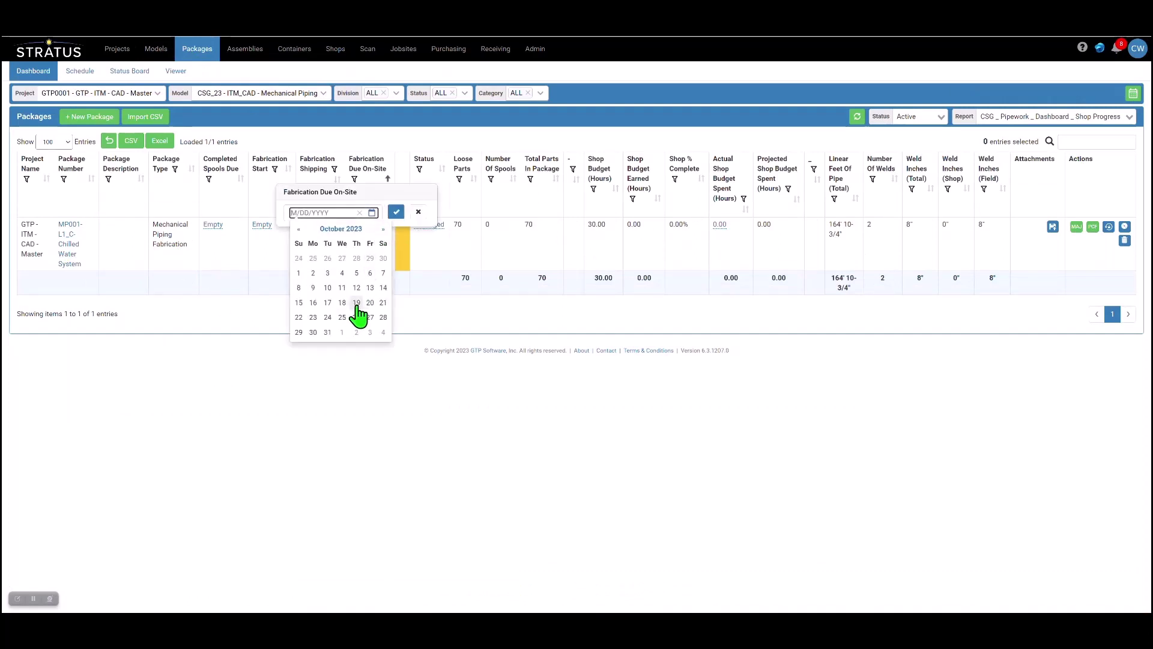
{"action": "left_click", "coordinate": [356, 301]}
{"action": "left_click", "coordinate": [396, 211]}
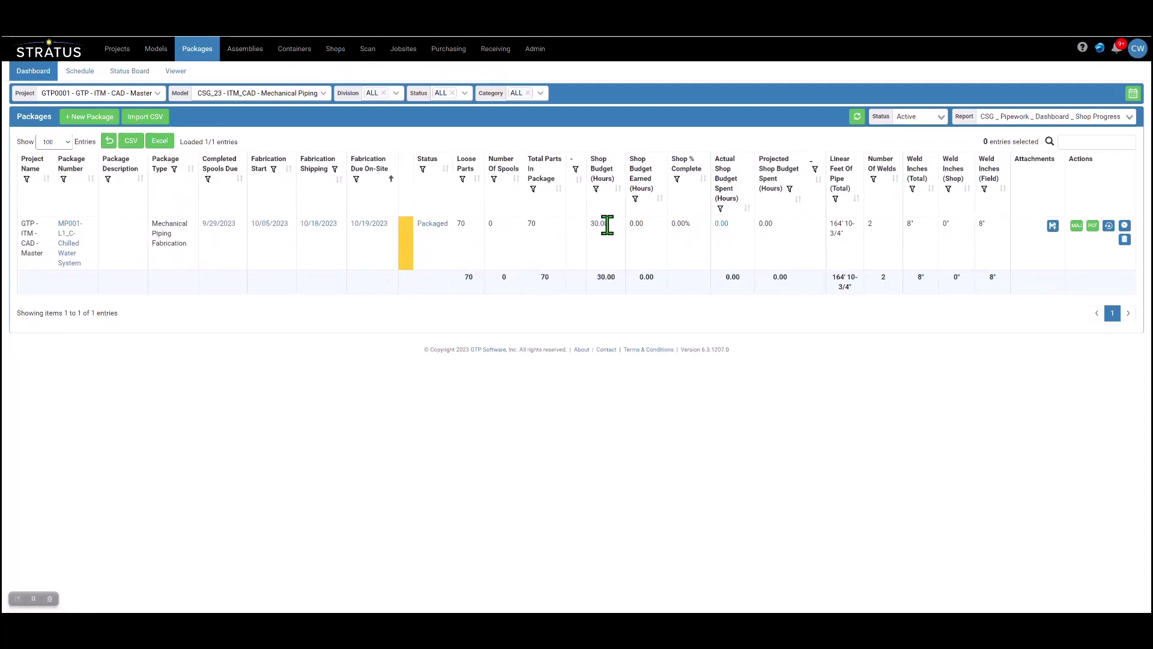
Step: Show the chilled water package's model in isometric view, with the assembly tools and a wider viewer
{"action": "left_click", "coordinate": [70, 245]}
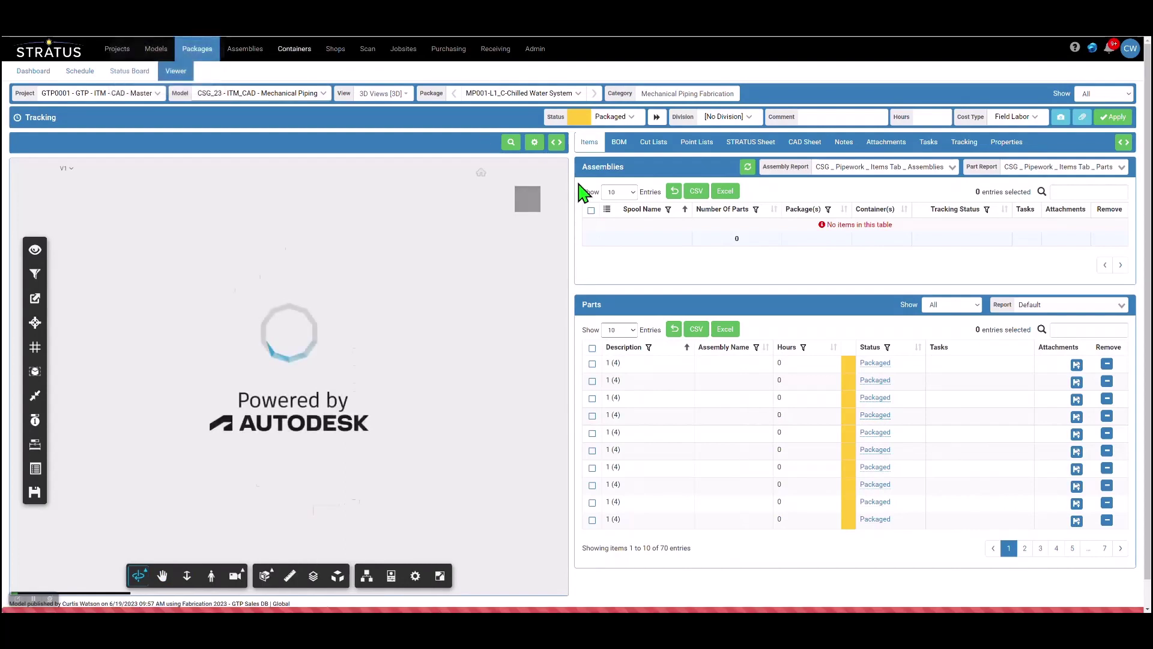
{"action": "left_click", "coordinate": [522, 219]}
{"action": "scroll", "coordinate": [279, 342], "scroll_direction": "up", "scroll_amount": 5}
{"action": "scroll", "coordinate": [321, 310], "scroll_direction": "up", "scroll_amount": 5}
{"action": "scroll", "coordinate": [319, 312], "scroll_direction": "up", "scroll_amount": 5}
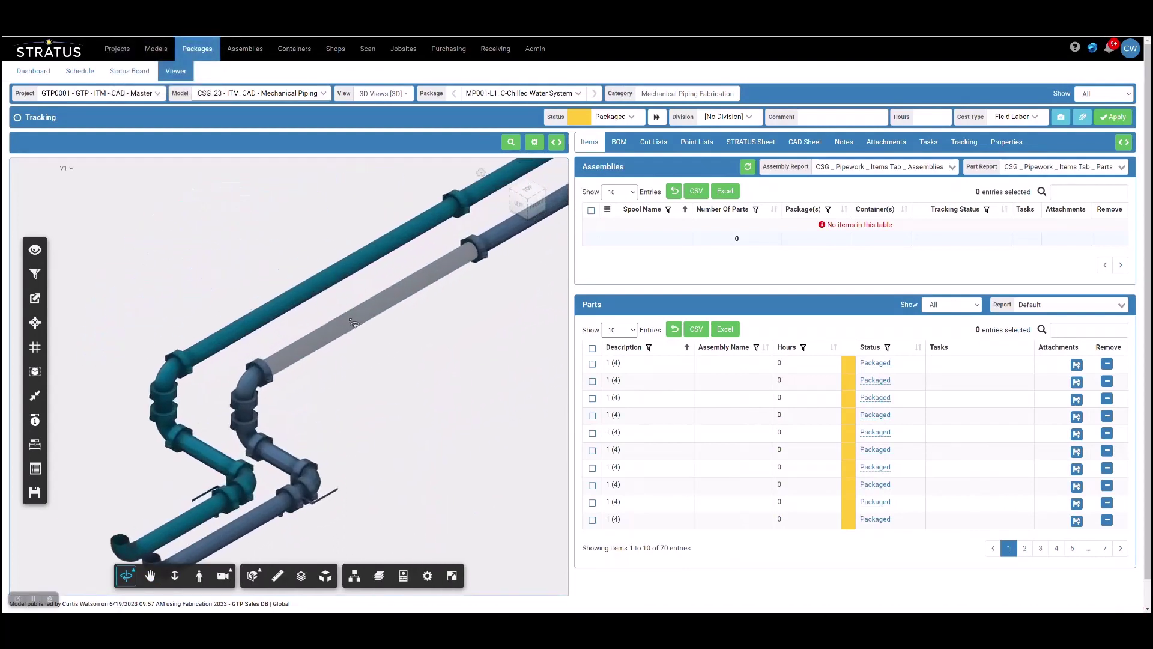
{"action": "left_click", "coordinate": [35, 297]}
{"action": "left_click", "coordinate": [367, 236]}
{"action": "left_click", "coordinate": [558, 142]}
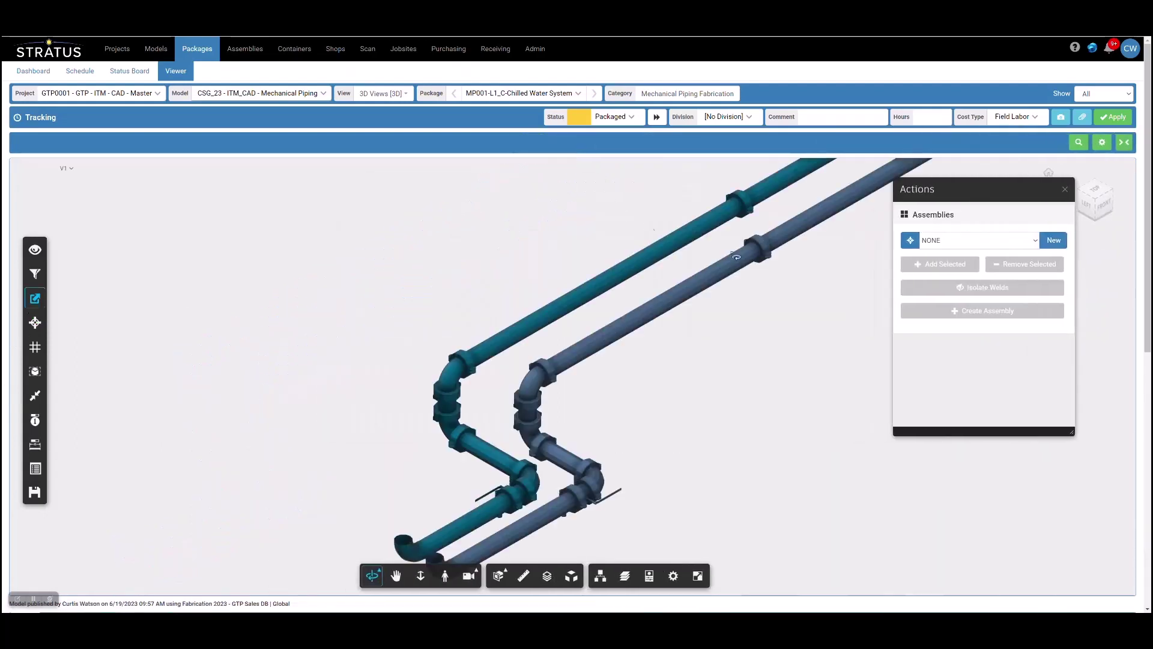
Step: Spool the coupling, long pipe segment and elbow into new assembly MP001-CHS-001
{"action": "left_click", "coordinate": [1053, 239]}
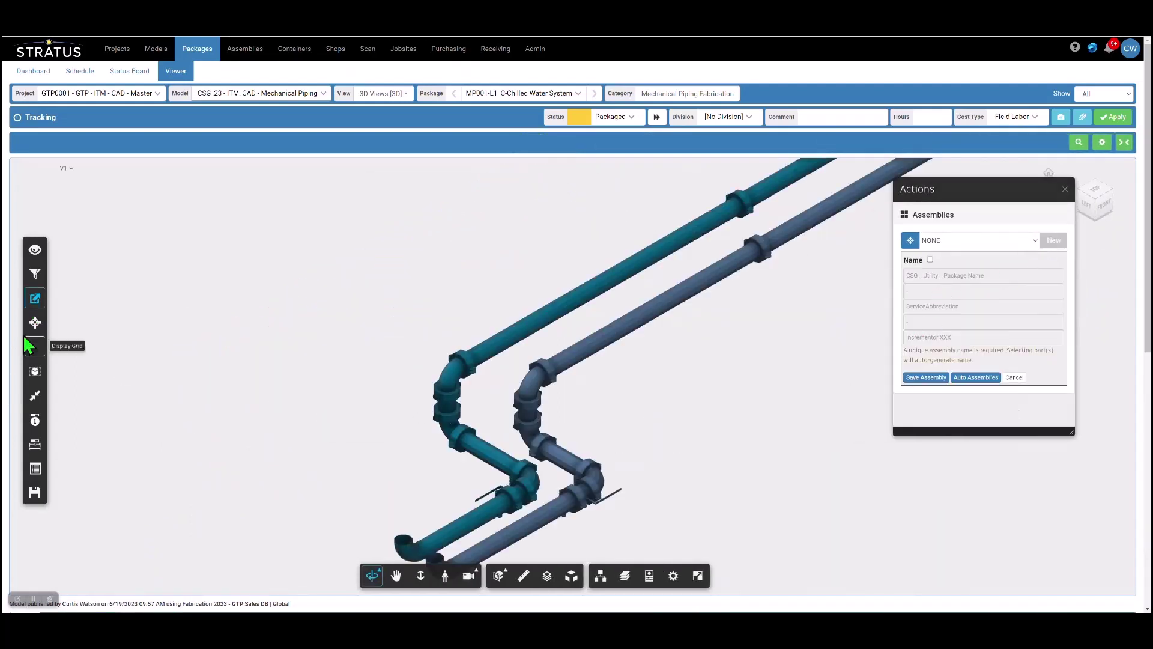
{"action": "left_click", "coordinate": [532, 416]}
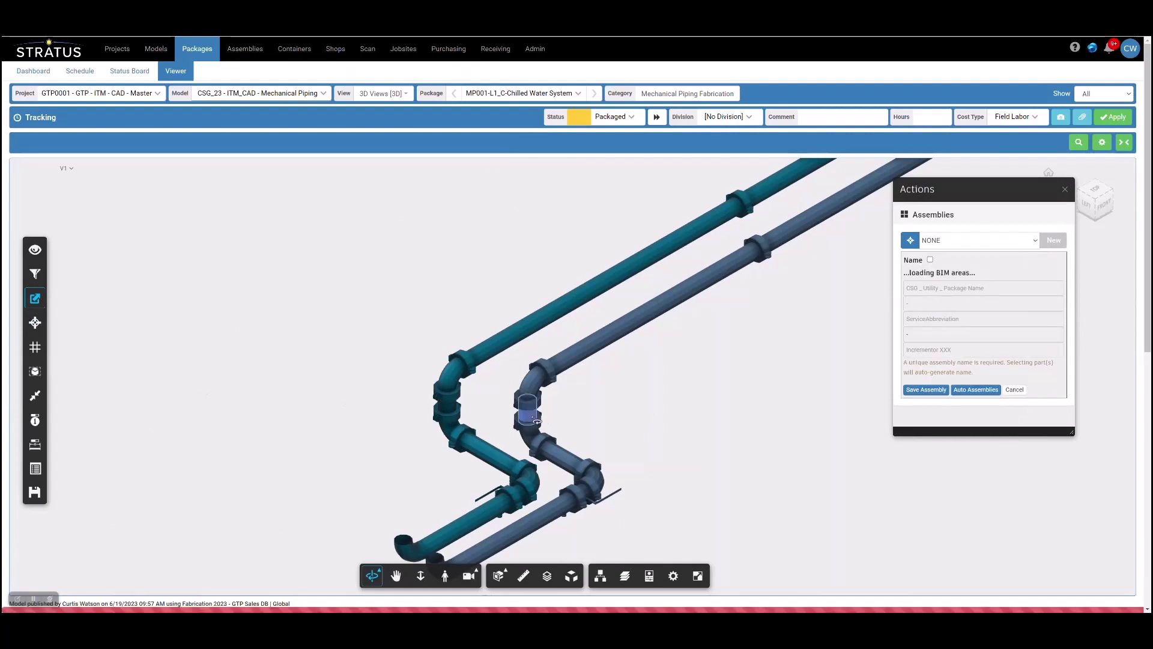
{"action": "left_click", "coordinate": [700, 288]}
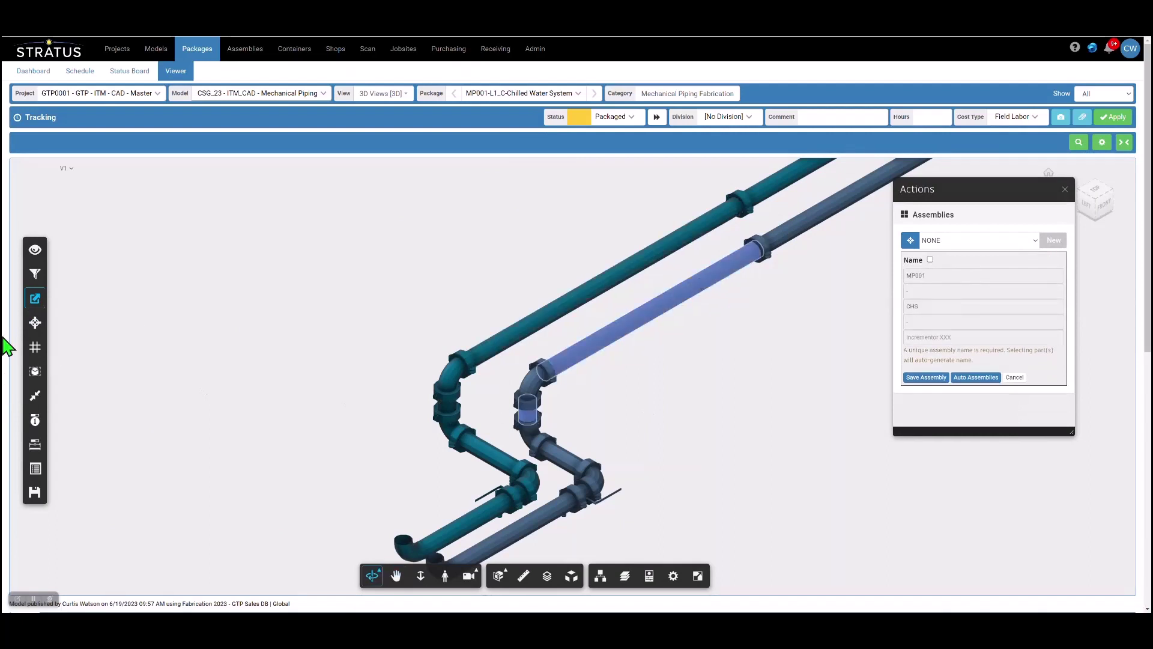
{"action": "left_click", "coordinate": [35, 394]}
{"action": "left_click", "coordinate": [926, 377]}
Step: Auto-dimension assembly MP001-CHS-001 in isometric view and raise the 6' 4-7/8" dimension
{"action": "left_click", "coordinate": [941, 338]}
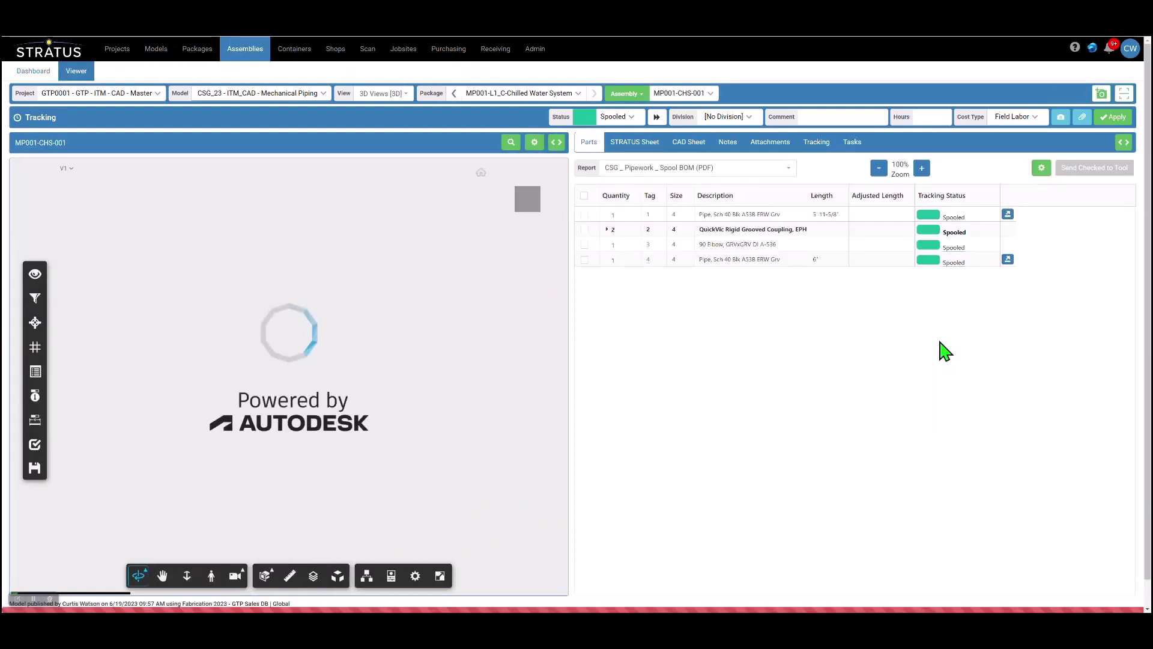
{"action": "left_click", "coordinate": [528, 207]}
{"action": "left_click", "coordinate": [66, 432]}
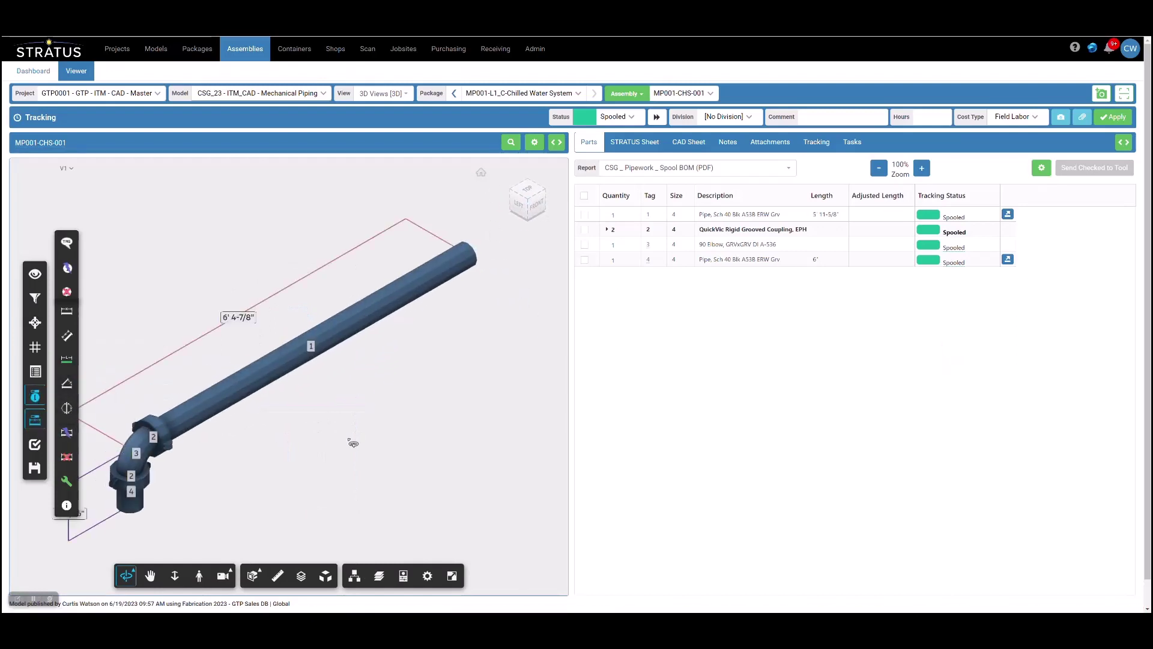
{"action": "left_click_drag", "start_coordinate": [229, 321], "coordinate": [273, 293]}
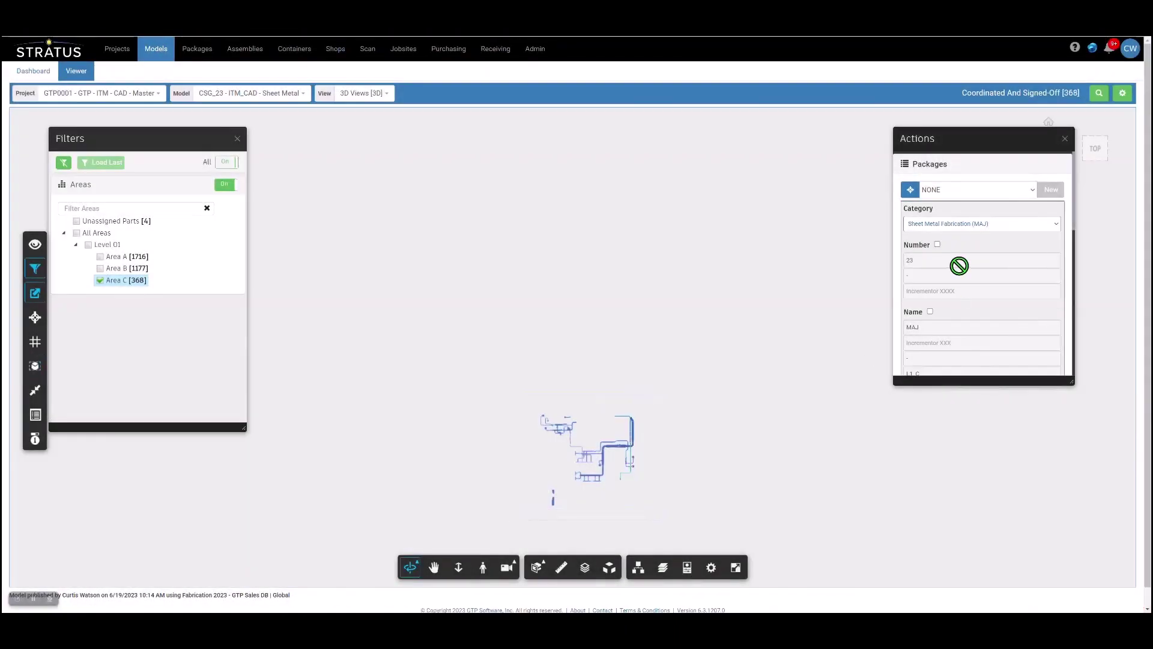
{"action": "scroll", "coordinate": [964, 297], "scroll_direction": "down", "scroll_amount": 4}
{"action": "scroll", "coordinate": [965, 315], "scroll_direction": "down", "scroll_amount": 4}
{"action": "scroll", "coordinate": [956, 343], "scroll_direction": "down", "scroll_amount": 2}
Step: Save the Area C package MAJ002-L1_C-Please Describe System Type with 368 parts
{"action": "left_click", "coordinate": [936, 362]}
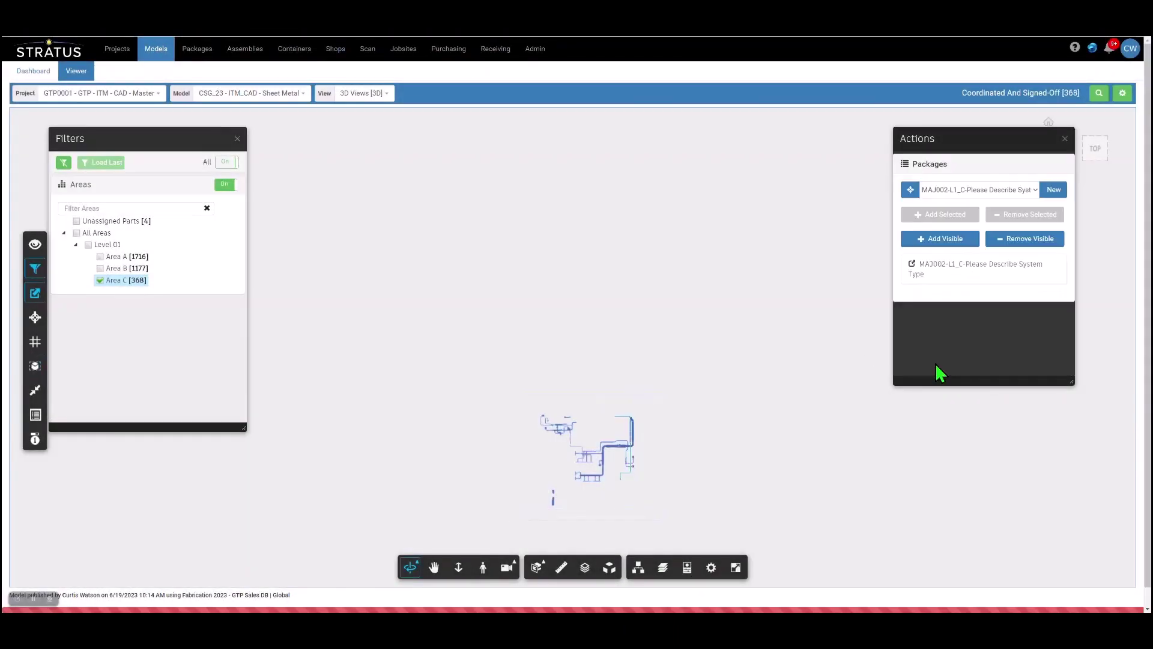
{"action": "left_click", "coordinate": [940, 238]}
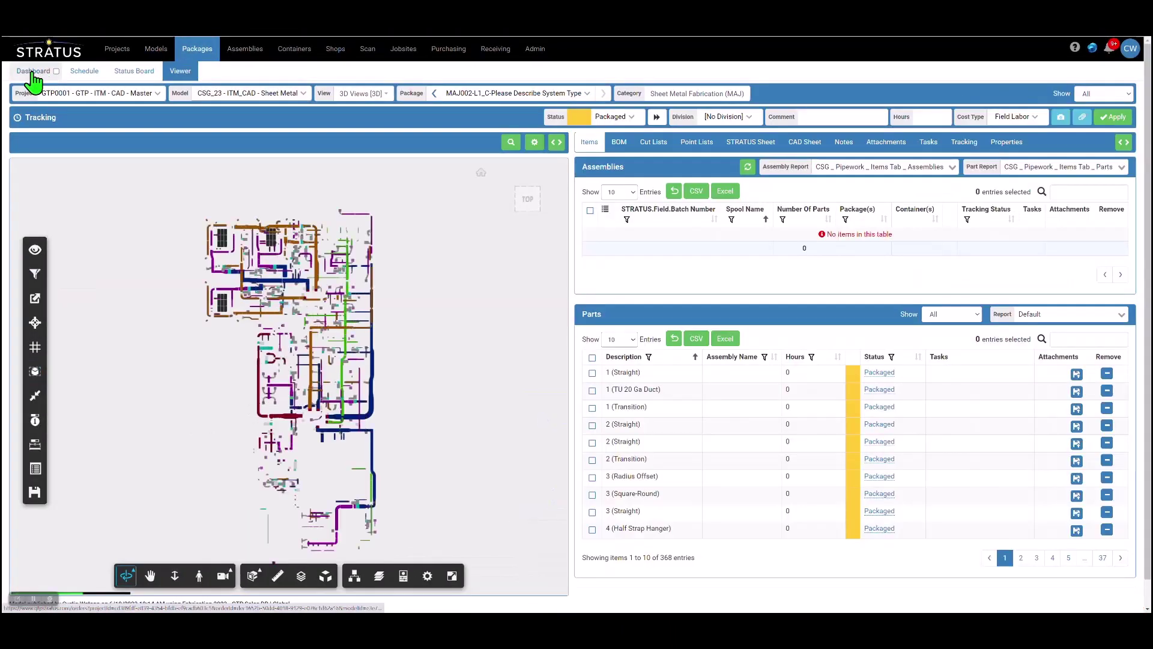
{"action": "left_click", "coordinate": [34, 73]}
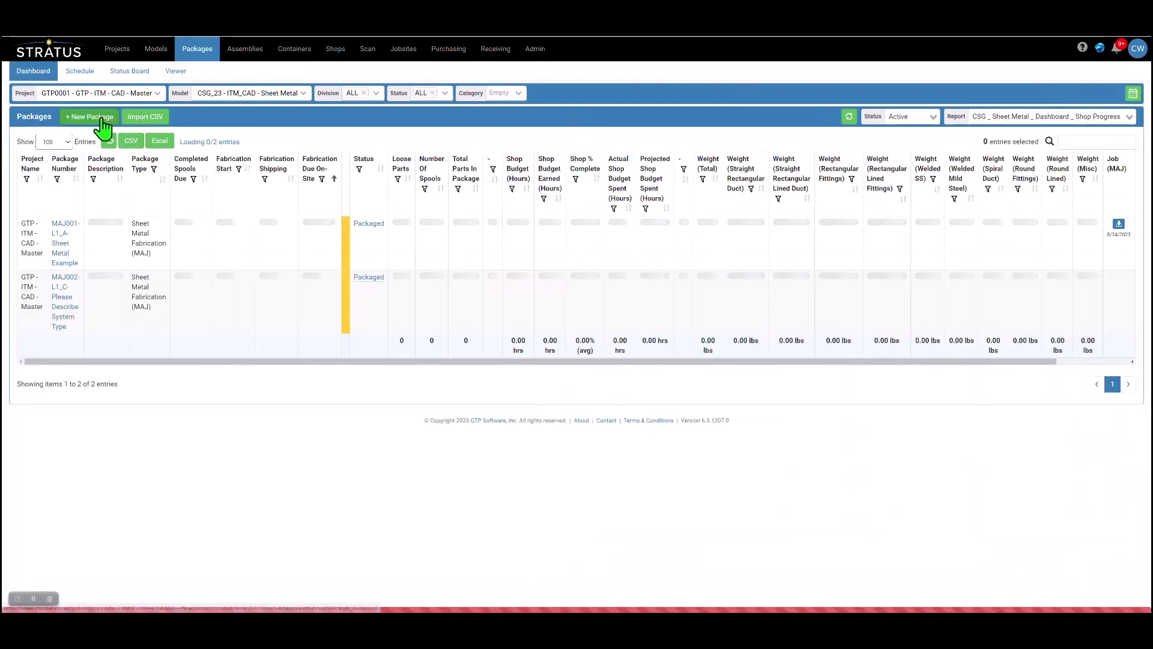
Step: Expand packages 23-0012 and 23-0013 into their phases on the Schedule timeline
{"action": "left_click", "coordinate": [90, 73]}
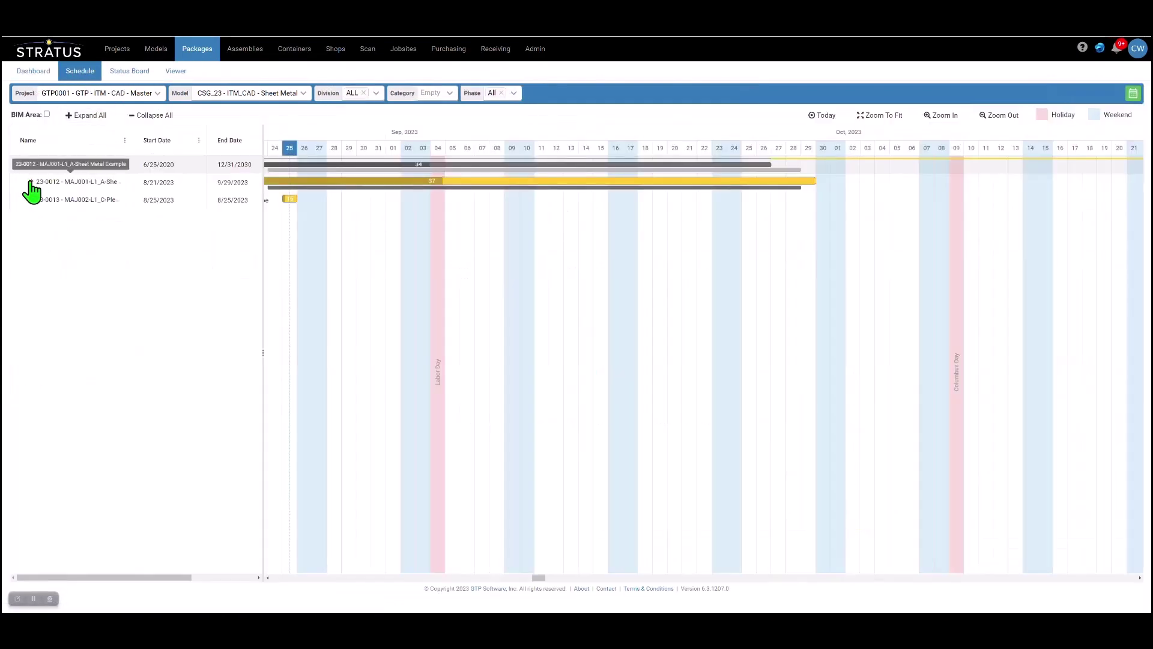
{"action": "left_click", "coordinate": [33, 181]}
{"action": "left_click", "coordinate": [32, 289]}
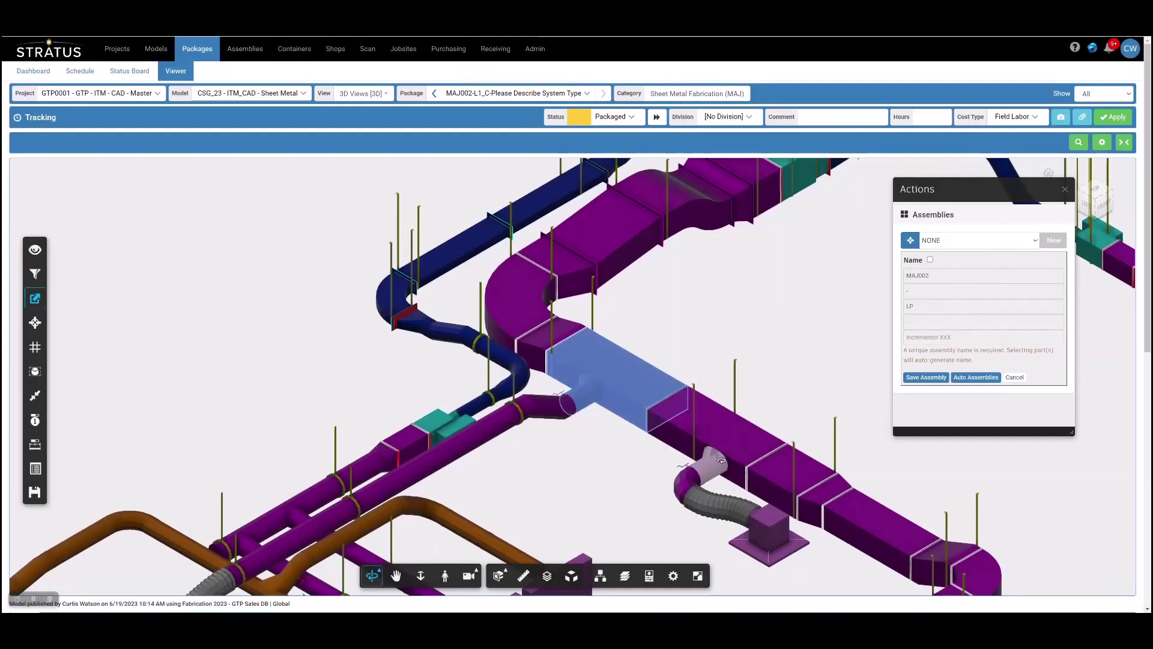
Step: Save the selected run of duct segments as assembly MAJ002-LP-001 and open it
{"action": "left_click", "coordinate": [713, 424]}
{"action": "left_click", "coordinate": [784, 469]}
{"action": "left_click", "coordinate": [825, 491]}
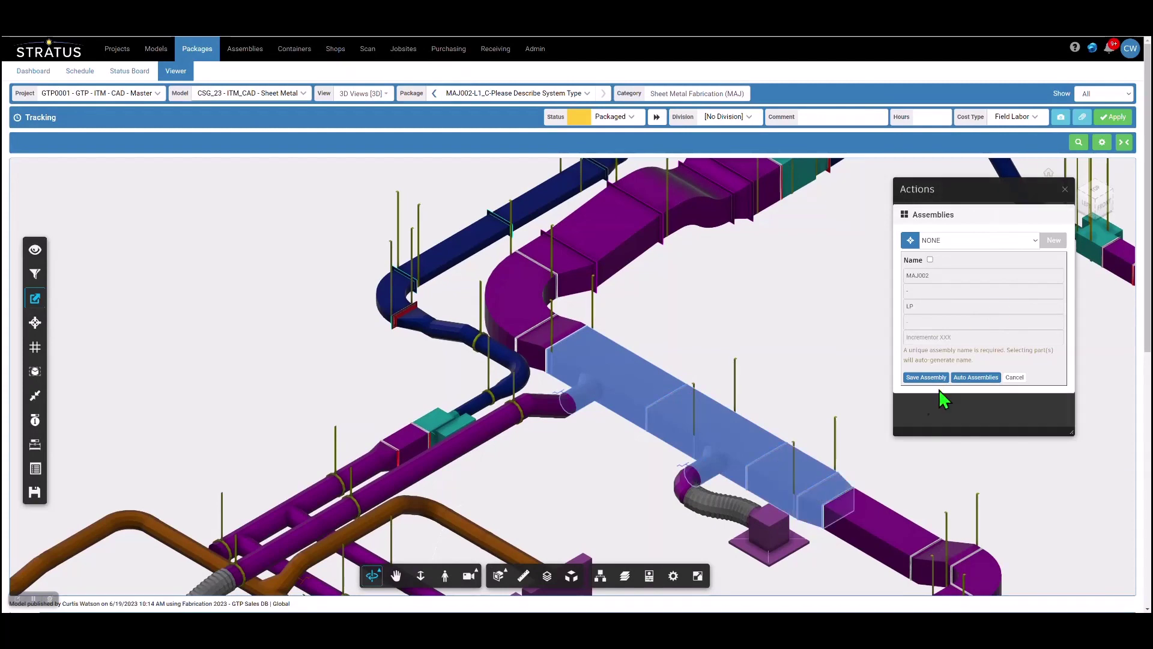
{"action": "left_click", "coordinate": [926, 376]}
{"action": "left_click", "coordinate": [958, 341]}
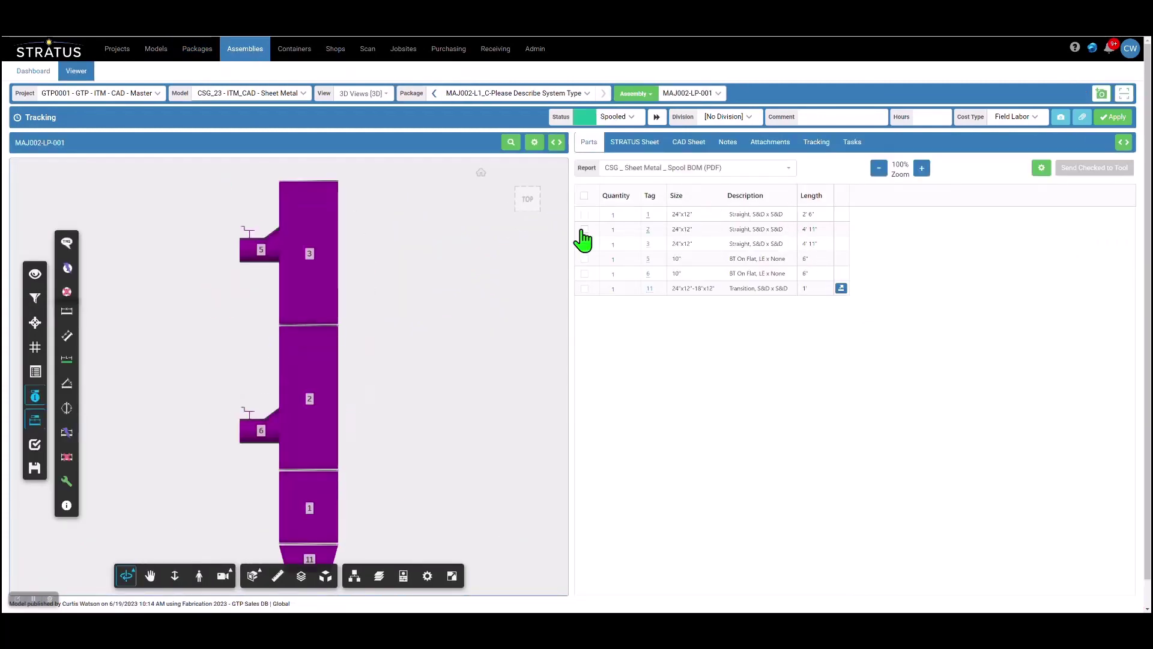
Step: In isometric view, add linear dimensions 13' 4", 2' 4-1/2" and 6' 1-9/16", then return to top view
{"action": "left_click", "coordinate": [512, 201]}
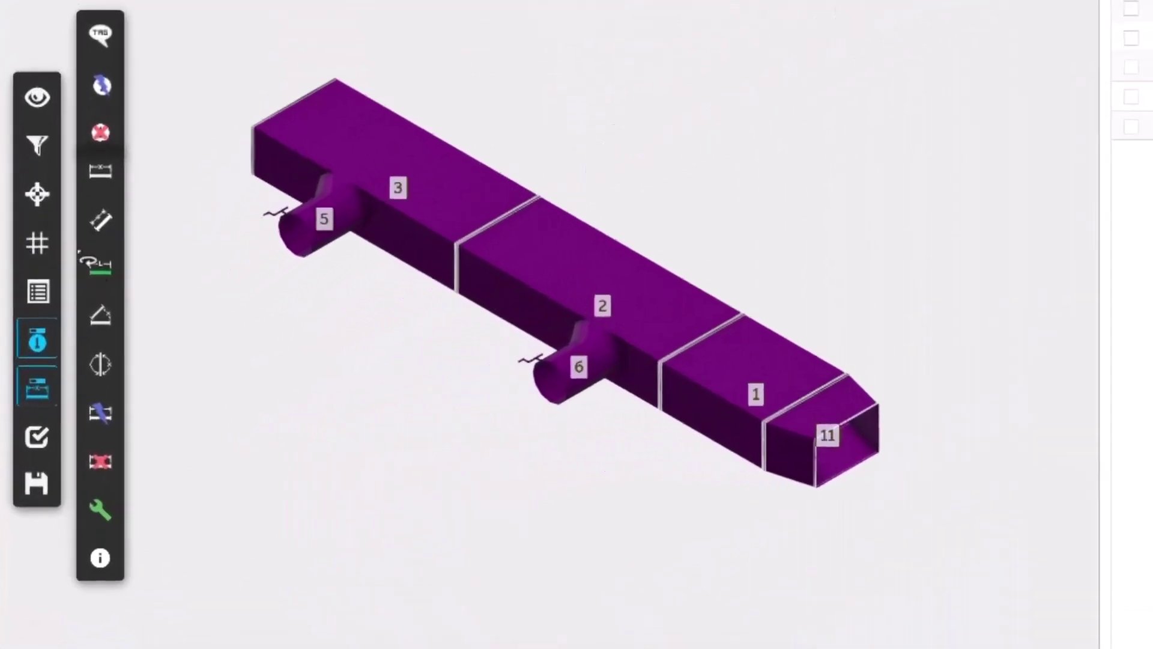
{"action": "left_click", "coordinate": [99, 270]}
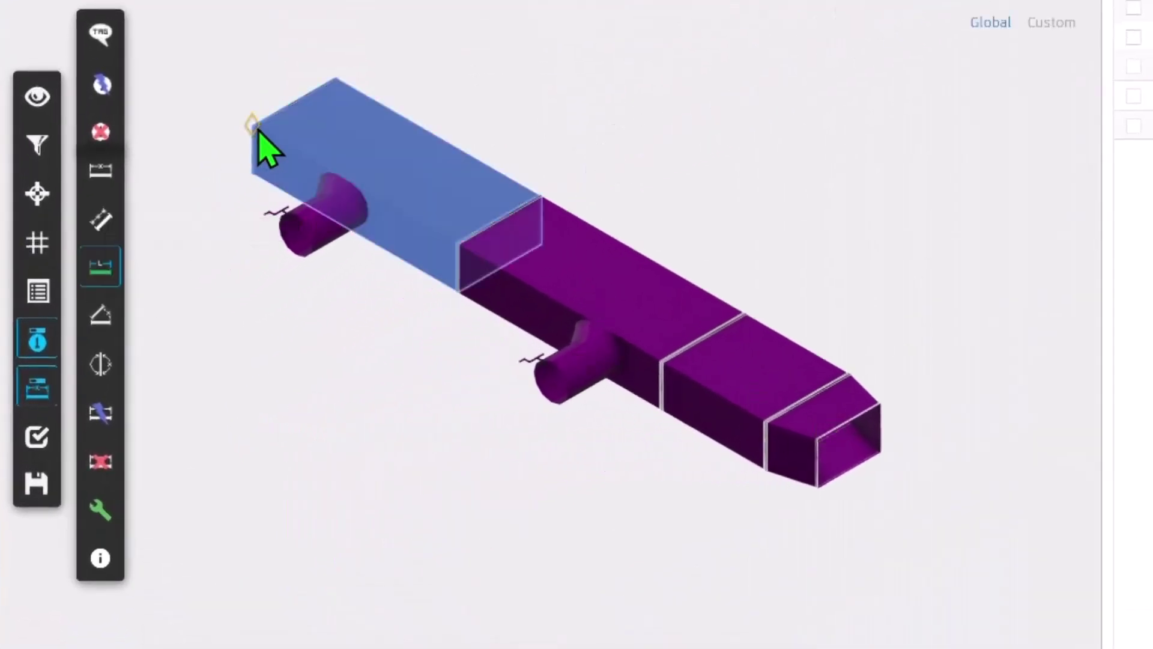
{"action": "left_click", "coordinate": [299, 134]}
{"action": "left_click", "coordinate": [856, 463]}
{"action": "left_click", "coordinate": [307, 243]}
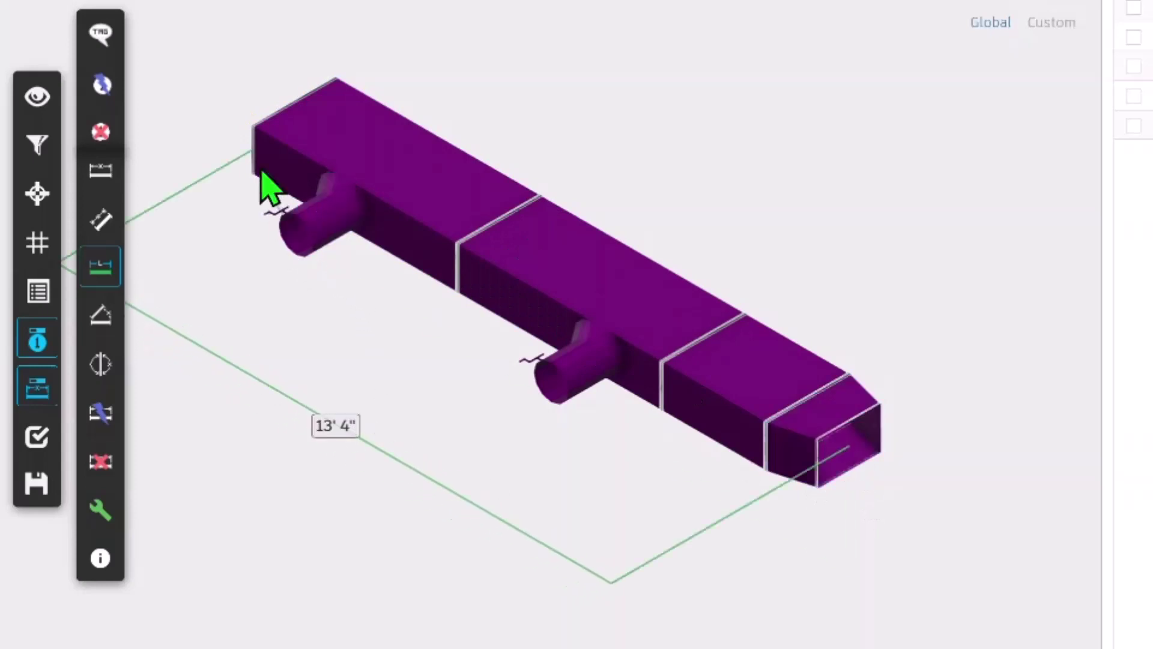
{"action": "left_click", "coordinate": [297, 145]}
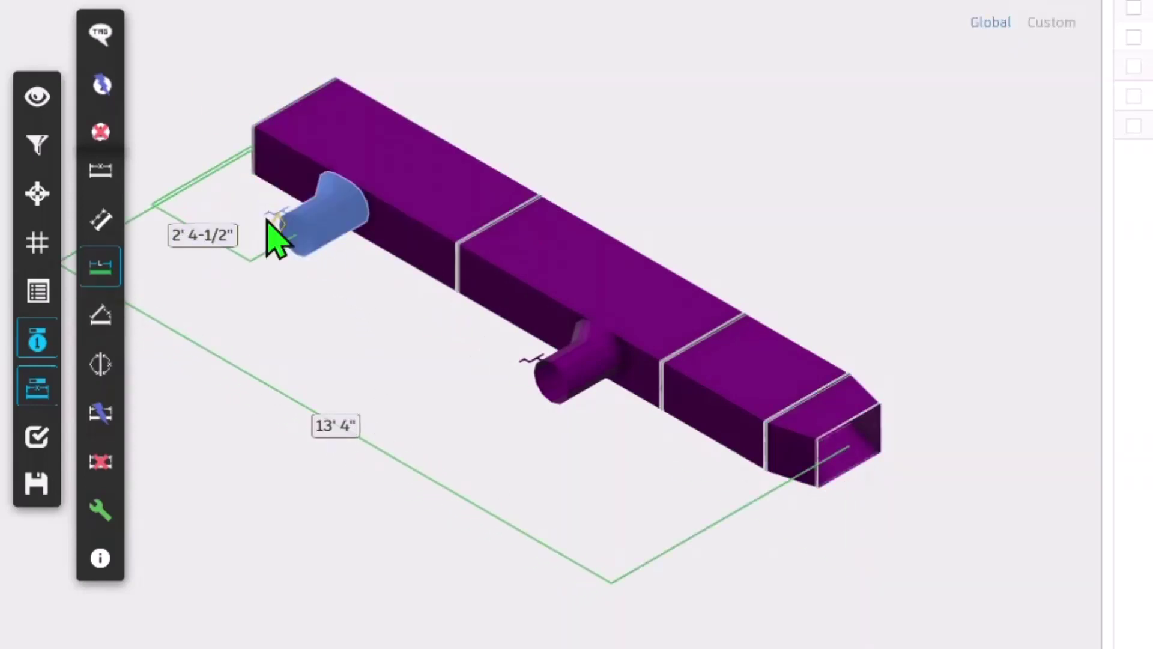
{"action": "left_click", "coordinate": [298, 238]}
{"action": "left_click", "coordinate": [552, 392]}
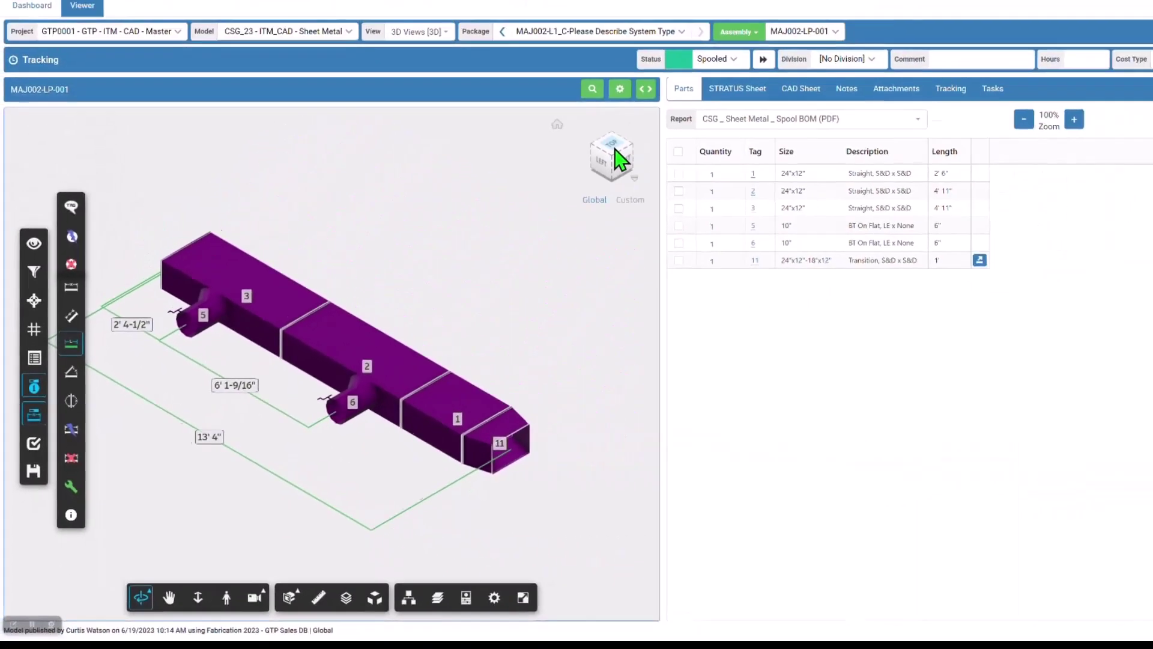
{"action": "left_click", "coordinate": [527, 198]}
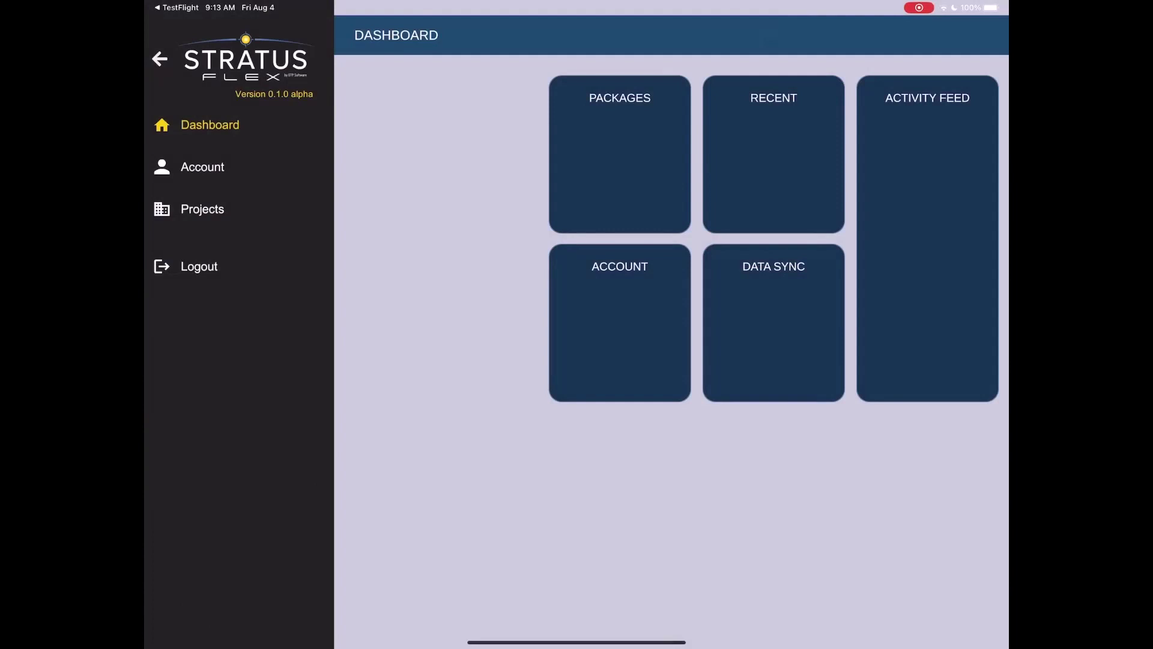
Step: Open the FLEX project's package list in Stratus Flex
{"action": "left_click", "coordinate": [202, 209]}
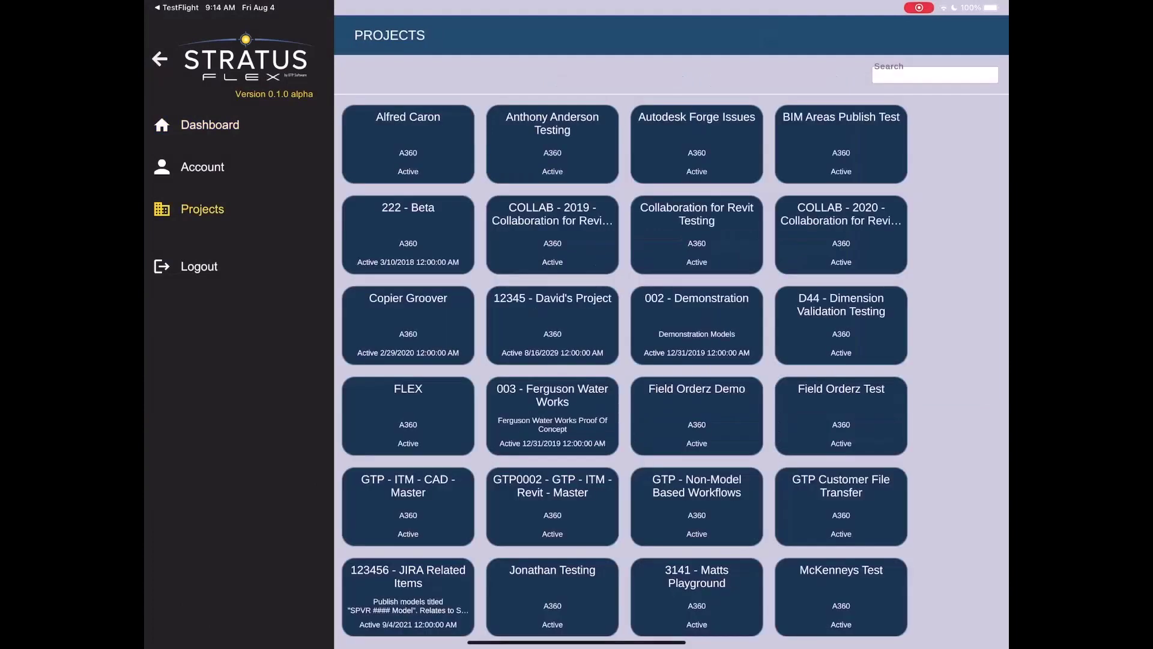
{"action": "left_click", "coordinate": [408, 415]}
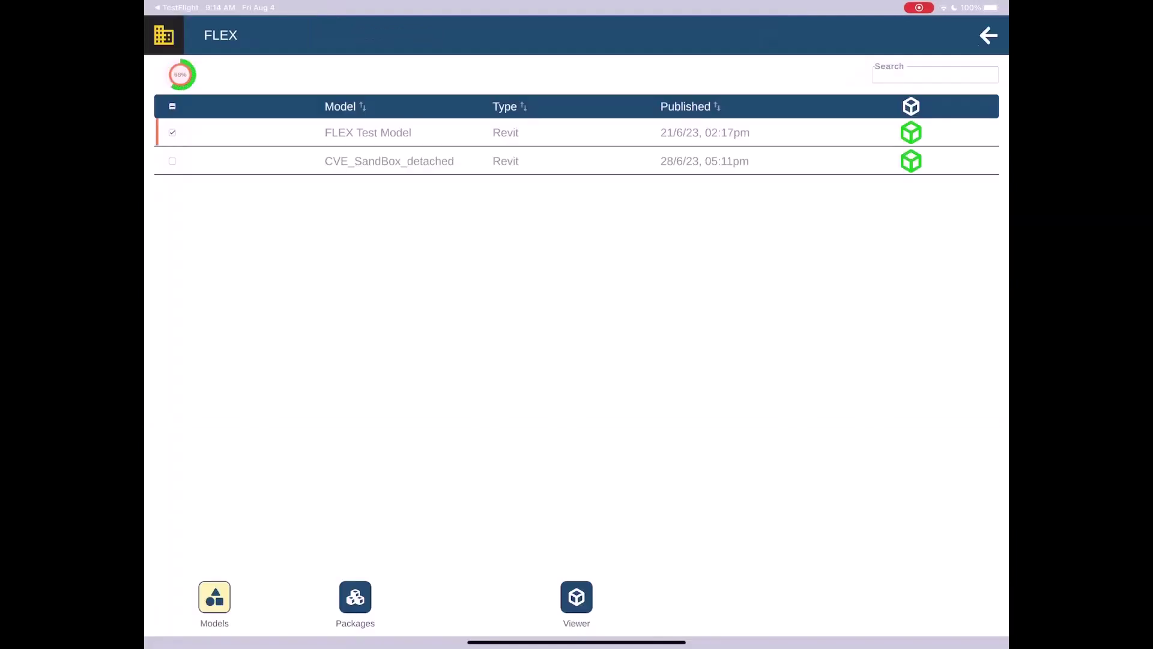
{"action": "left_click", "coordinate": [355, 597]}
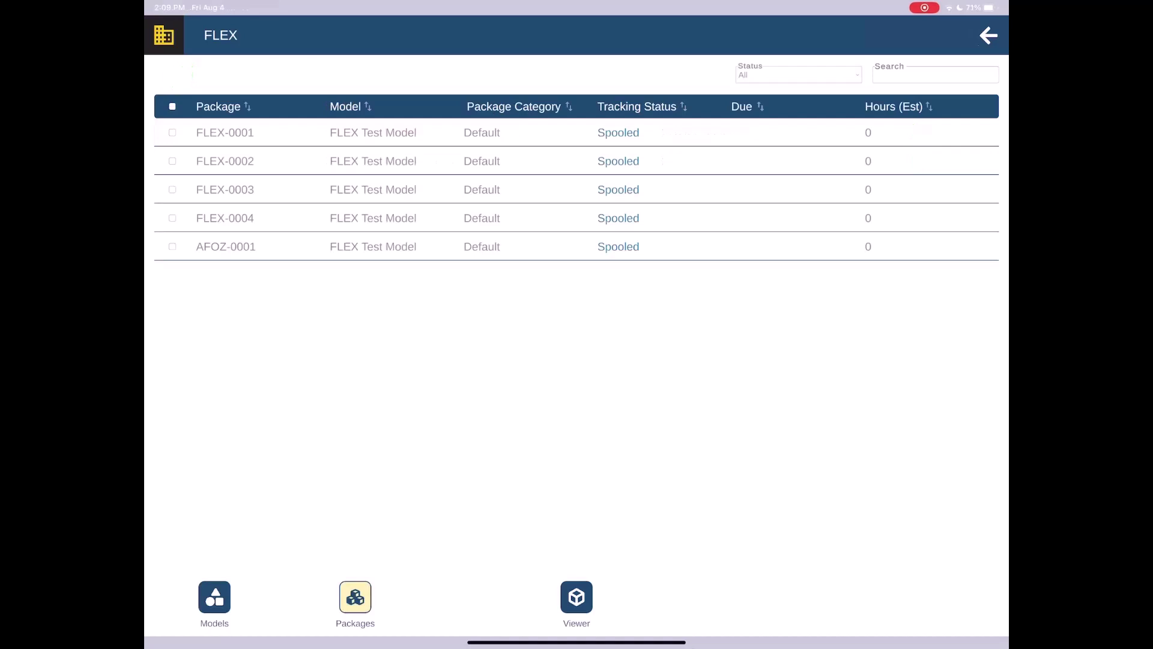
Step: Change a FLEX package's tracking status to On Hold
{"action": "left_click", "coordinate": [618, 132]}
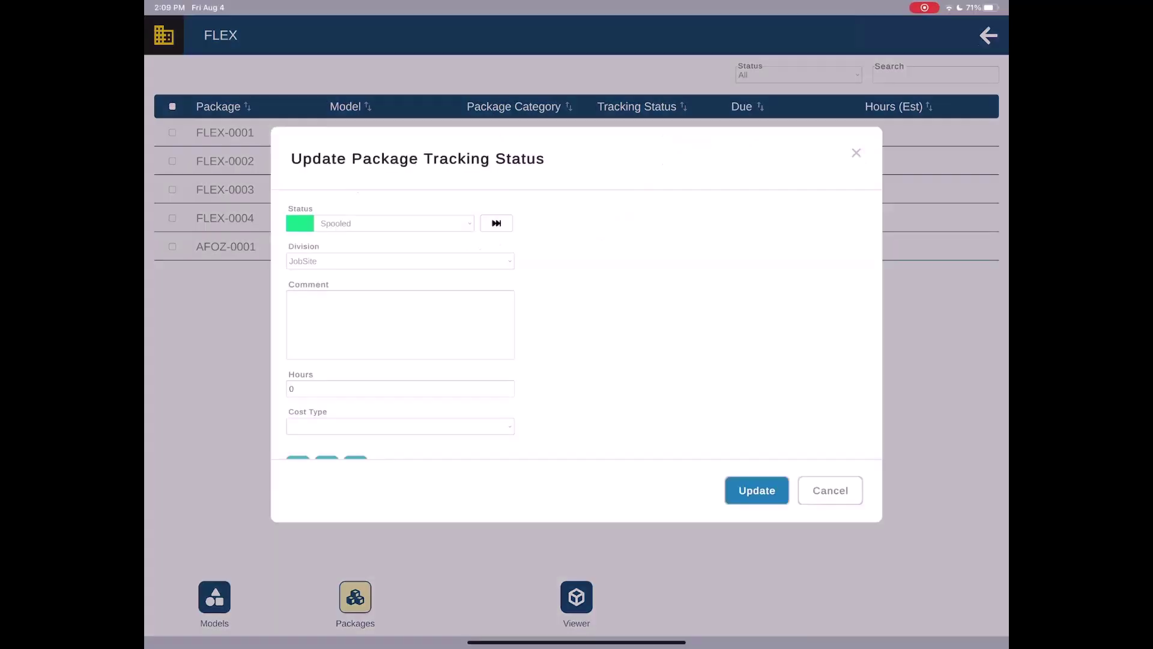
{"action": "left_click", "coordinate": [380, 224]}
{"action": "left_click", "coordinate": [331, 310]}
{"action": "left_click", "coordinate": [757, 490]}
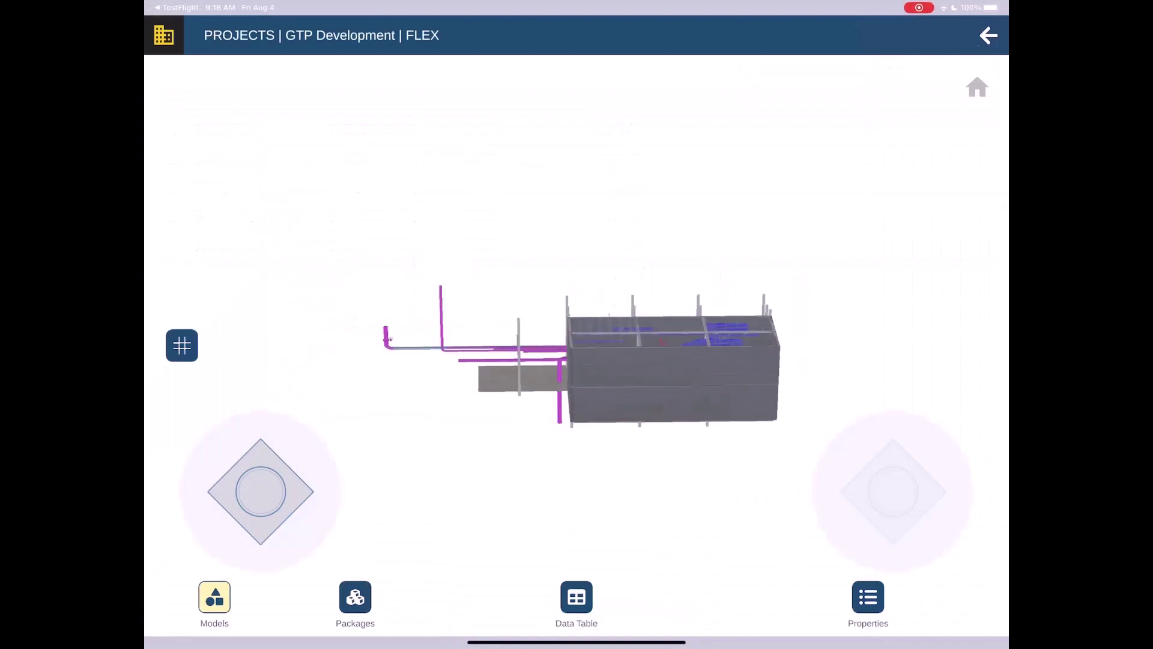
Step: Select a pipe in the FLEX model and review its full Properties panel
{"action": "left_click", "coordinate": [868, 598]}
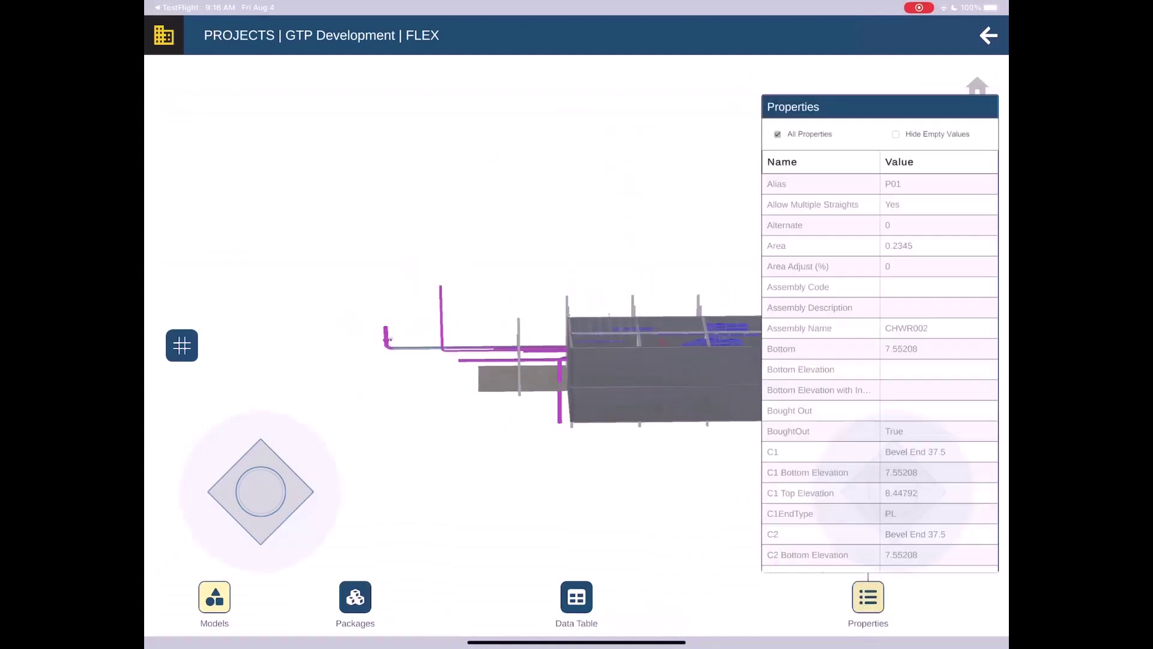
{"action": "scroll", "coordinate": [880, 405], "scroll_direction": "down", "scroll_amount": 5}
{"action": "scroll", "coordinate": [880, 405], "scroll_direction": "down", "scroll_amount": 8}
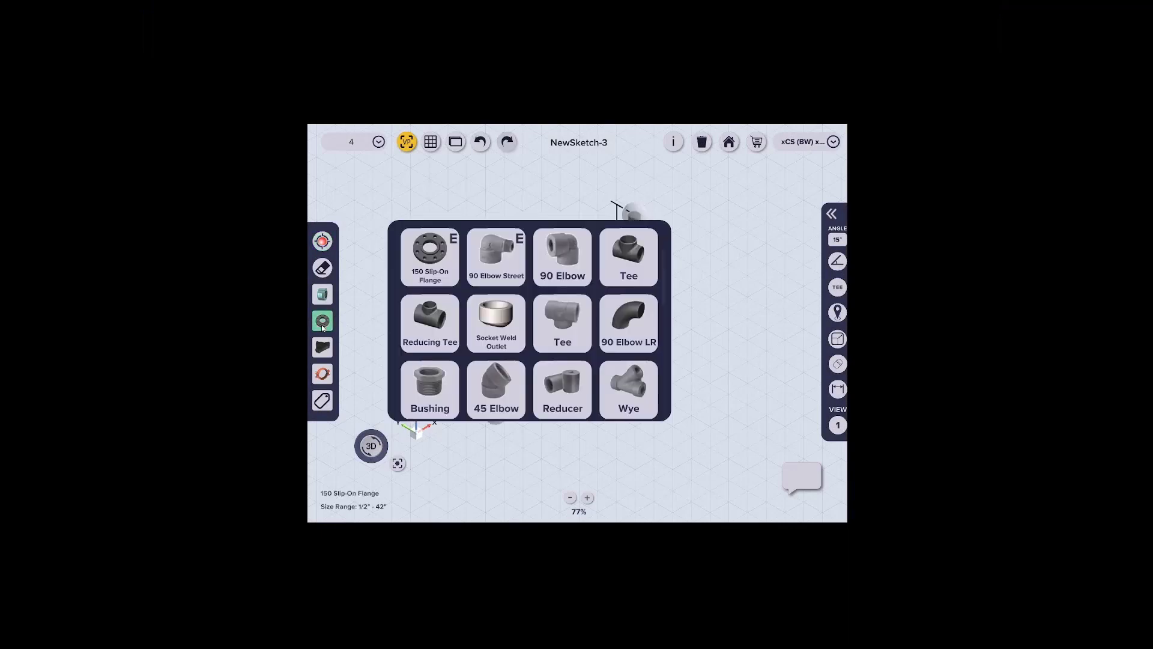
{"action": "scroll", "coordinate": [497, 374], "scroll_direction": "down", "scroll_amount": 5}
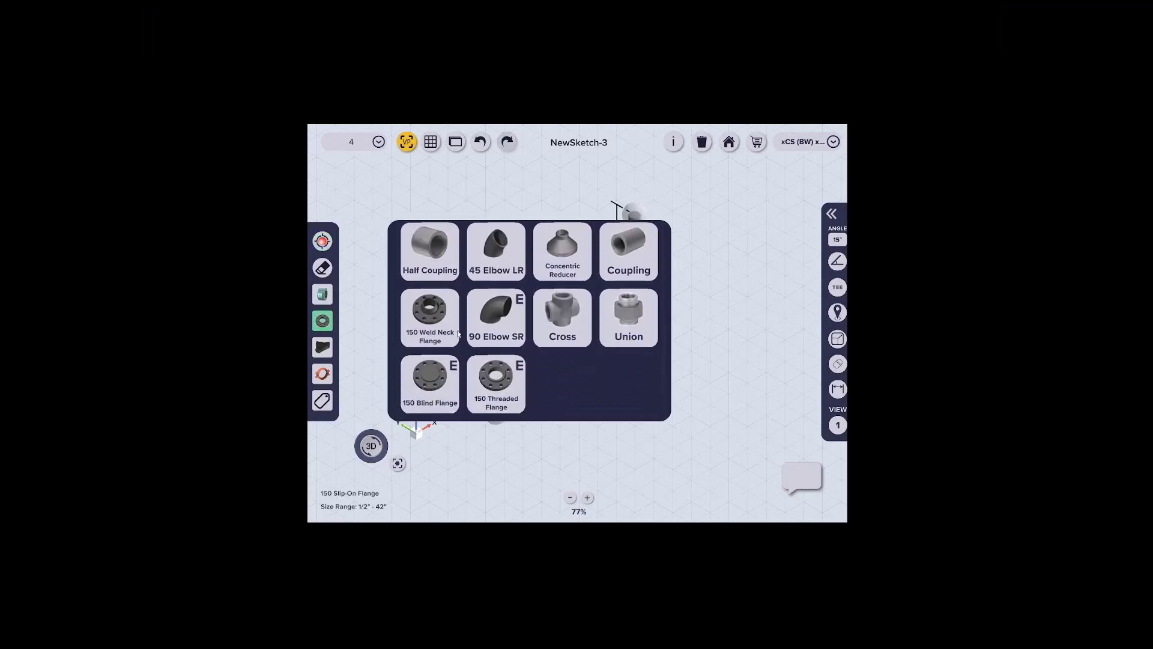
Step: Add 150 Weld Neck Flanges at both pipe ends and insert an LD 2000 Gear valve
{"action": "left_click", "coordinate": [417, 387]}
{"action": "left_click", "coordinate": [633, 215]}
{"action": "left_click", "coordinate": [496, 413]}
{"action": "left_click", "coordinate": [322, 295]}
{"action": "left_click", "coordinate": [433, 323]}
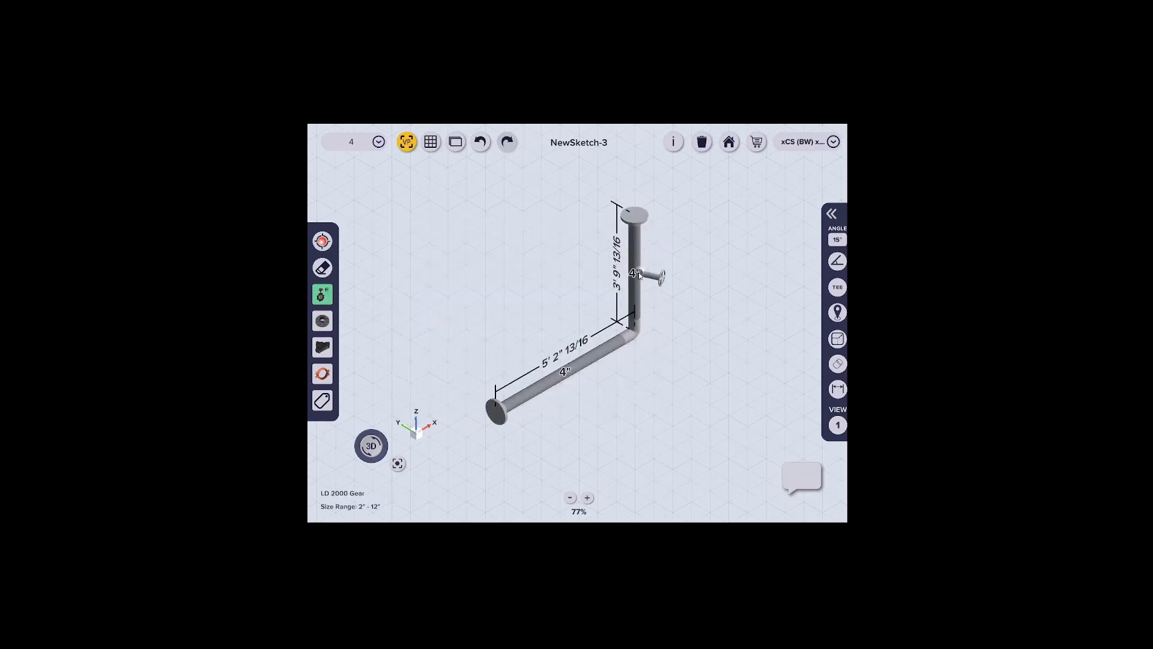
{"action": "left_click", "coordinate": [640, 275]}
Step: Draw two 2-inch branches off the main pipe
{"action": "left_click", "coordinate": [378, 141]}
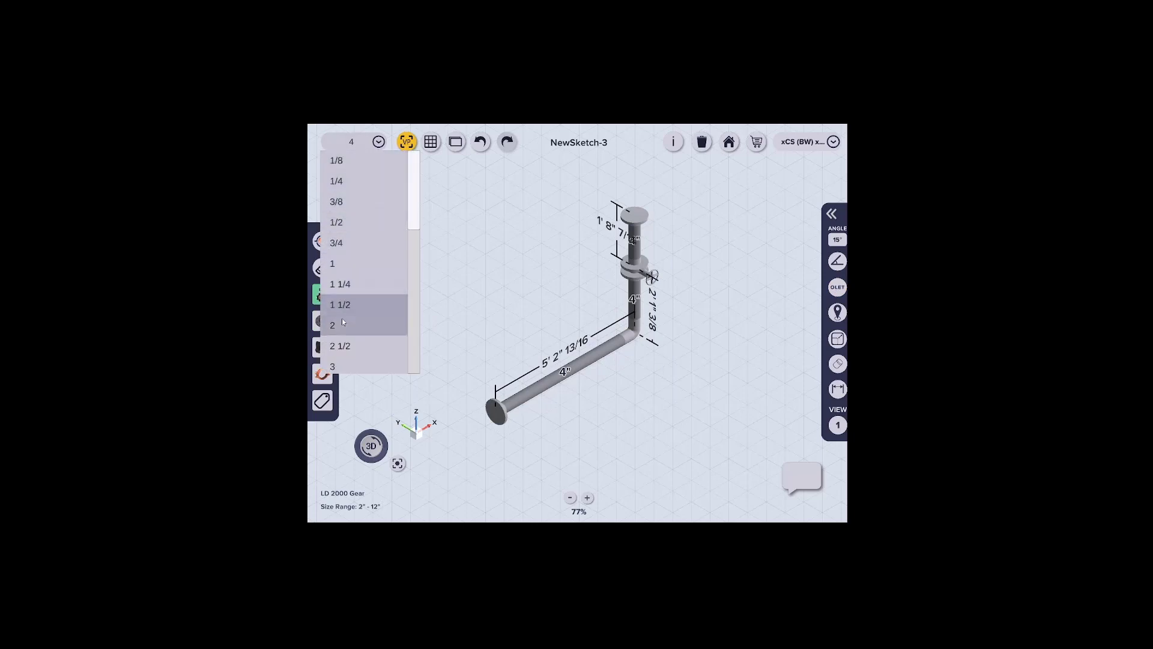
{"action": "left_click", "coordinate": [360, 324]}
{"action": "left_click", "coordinate": [322, 240]}
{"action": "left_click_drag", "start_coordinate": [589, 350], "coordinate": [650, 400]}
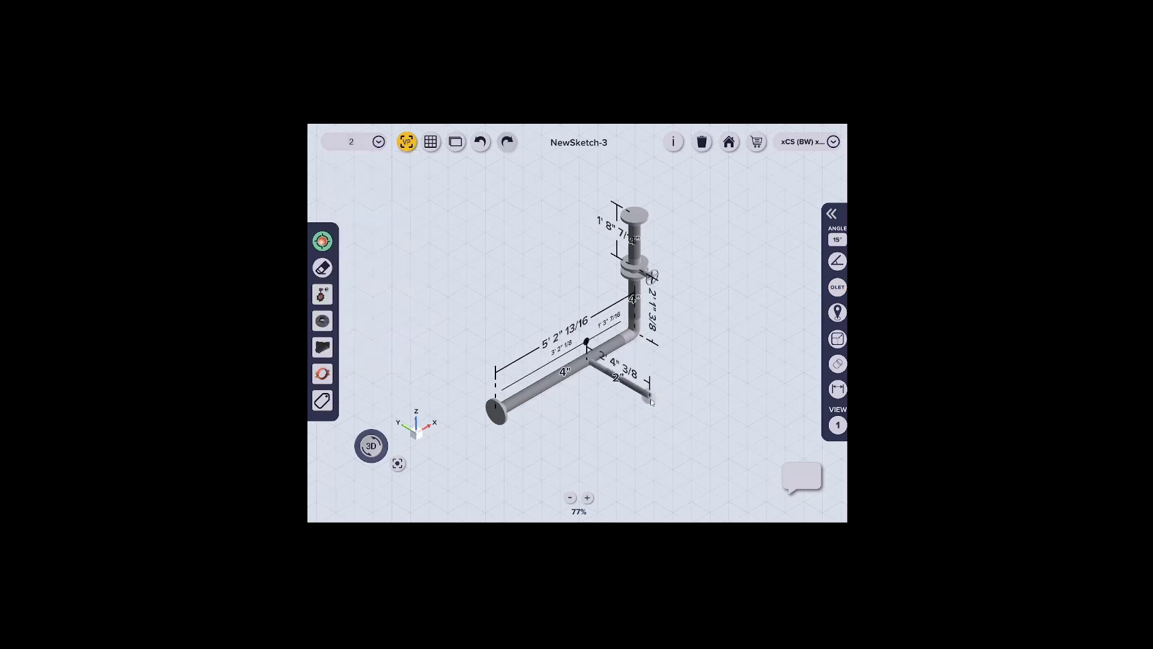
{"action": "mouse_move", "coordinate": [536, 386]}
{"action": "left_mouse_down"}
{"action": "mouse_move", "coordinate": [599, 423]}
{"action": "mouse_move", "coordinate": [613, 468]}
{"action": "left_mouse_up"}
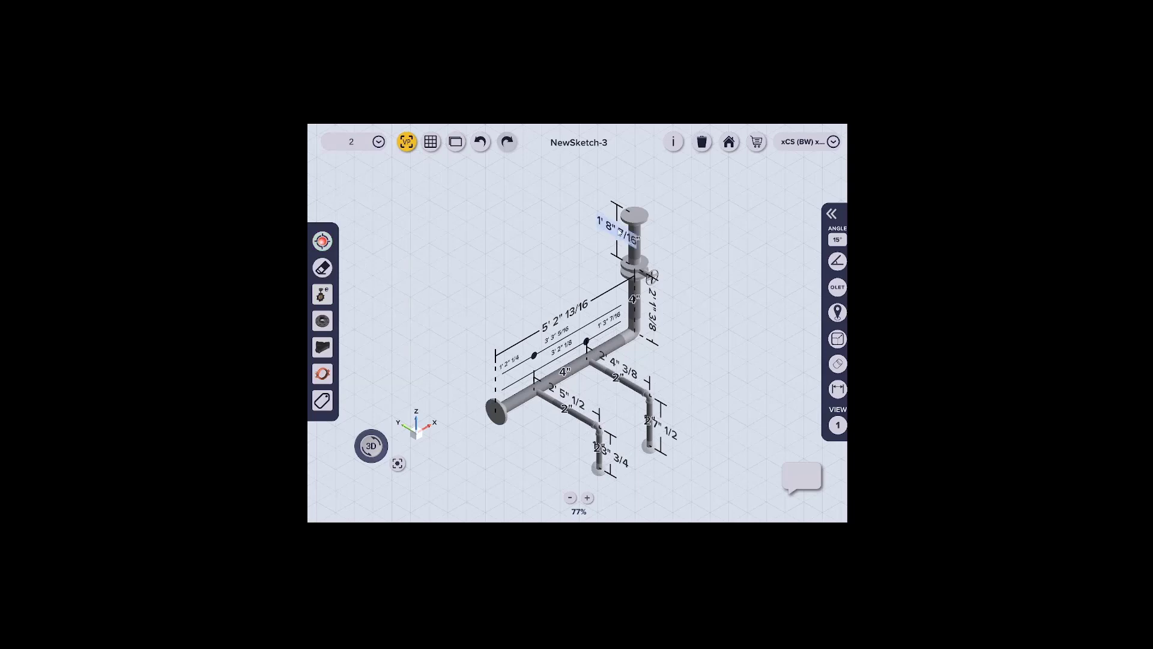
{"action": "type", "text": "2"}
Step: Enter new lengths for the top and lower vertical pipes and a branch
{"action": "key", "text": "Return"}
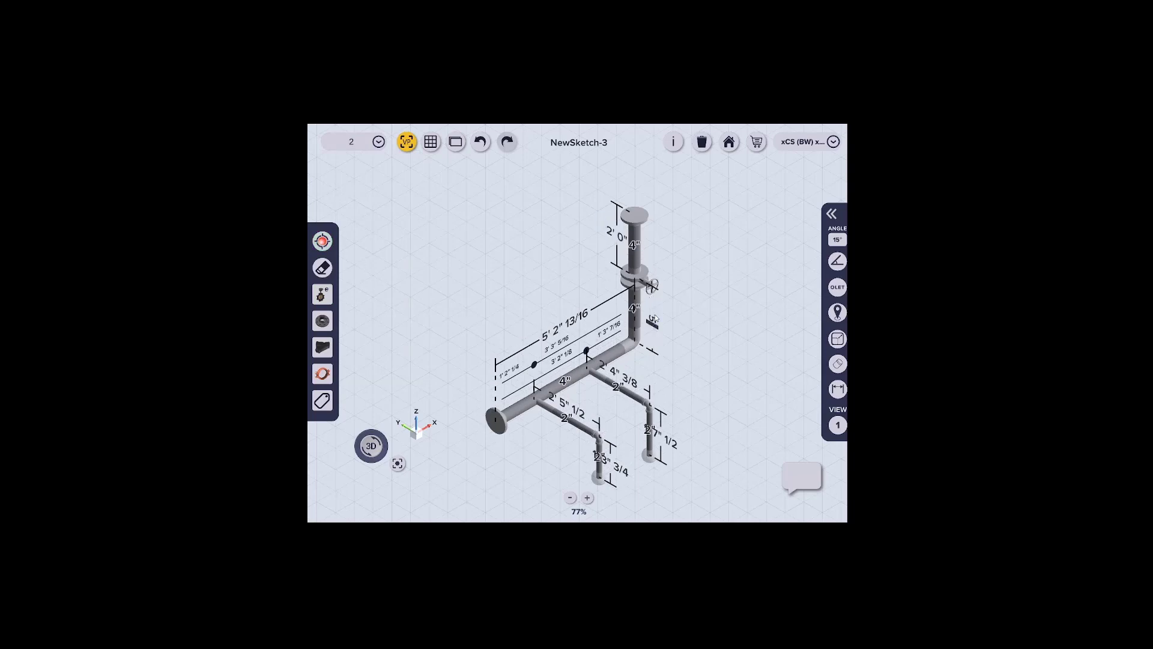
{"action": "type", "text": "5"}
{"action": "key", "text": "Return"}
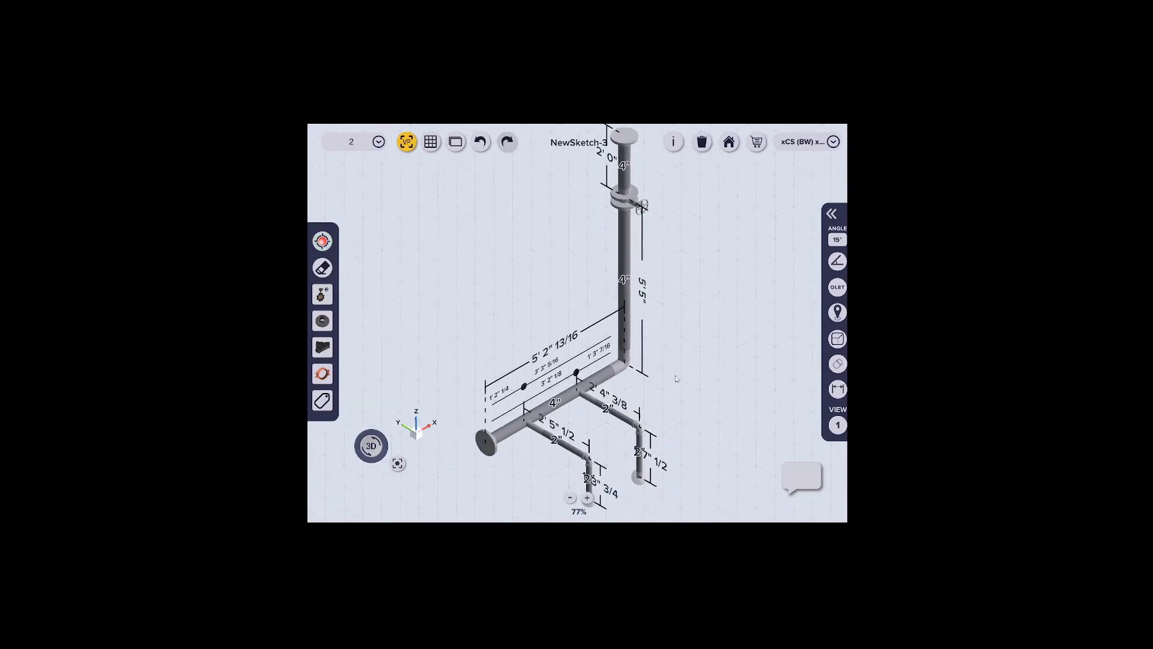
{"action": "key", "text": "Return"}
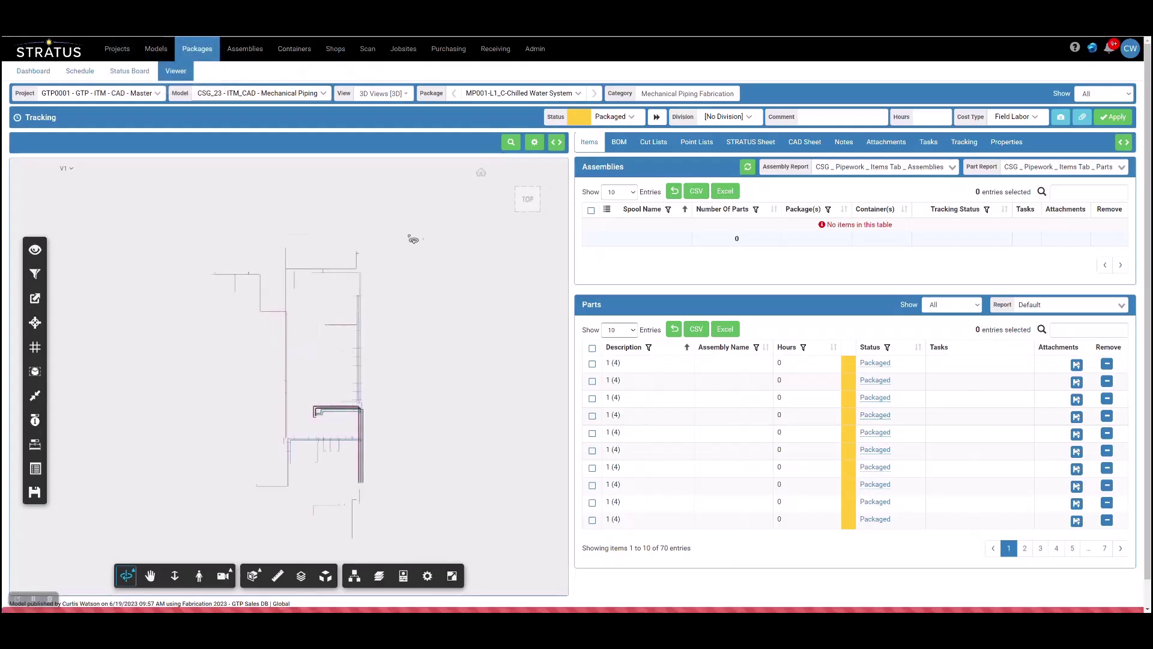
{"action": "mouse_move", "coordinate": [514, 207]}
{"action": "left_mouse_down"}
{"action": "mouse_move", "coordinate": [182, 327]}
{"action": "mouse_move", "coordinate": [298, 342]}
{"action": "left_mouse_up"}
{"action": "scroll", "coordinate": [320, 311], "scroll_direction": "up", "scroll_amount": 5}
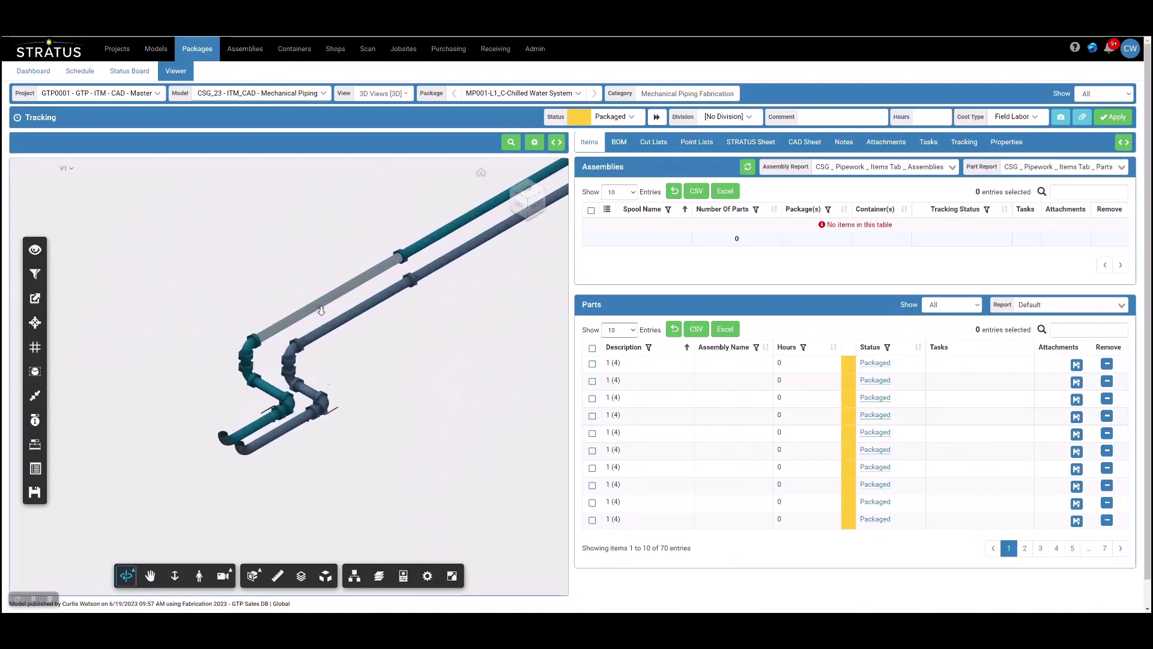